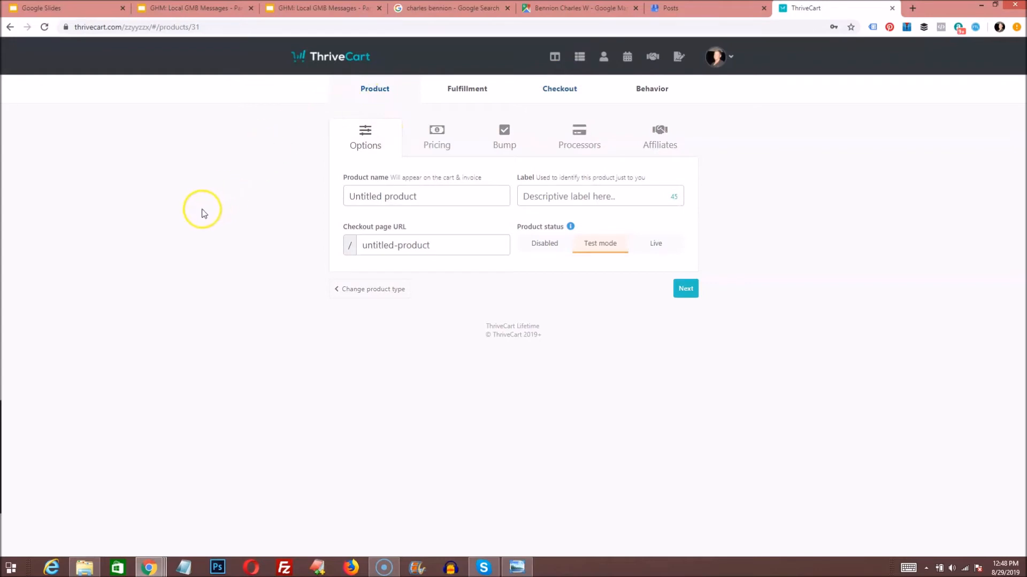
Step: Name the product 'Google My Business Messaging & Posting Service' and set its status to Live
click(346, 197)
text(Google)
text( My )
text(Bsuin)
key(BackSpace)
key(BackSpace)
key(BackSpace)
key(BackSpace)
text(usiness Messaging)
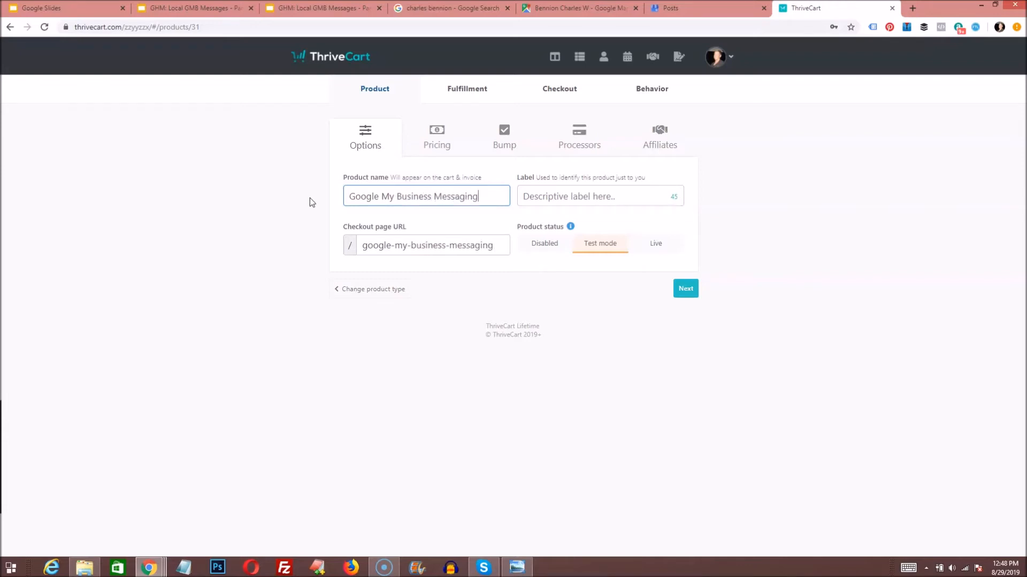
text( & Posting)
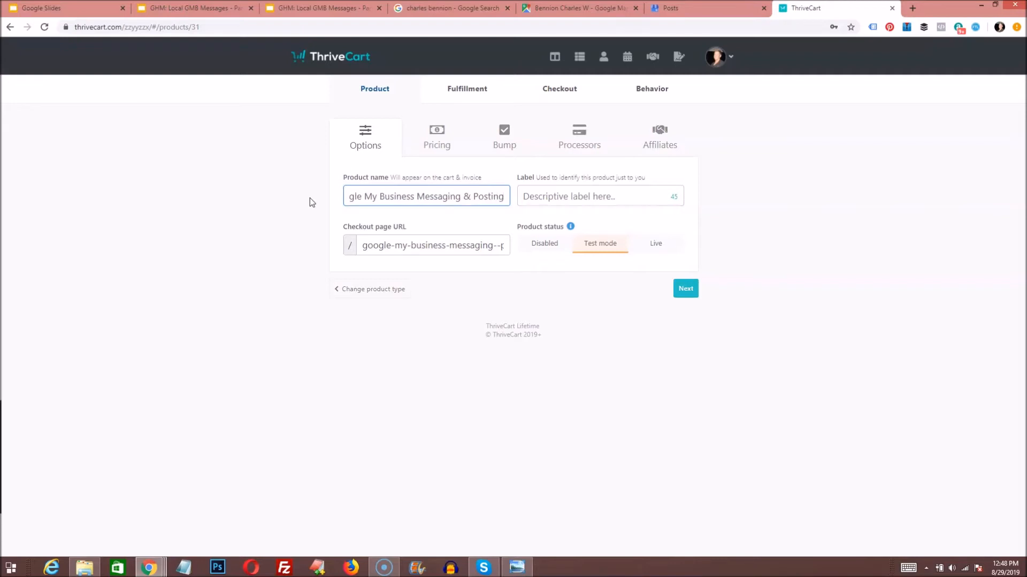
text( Service)
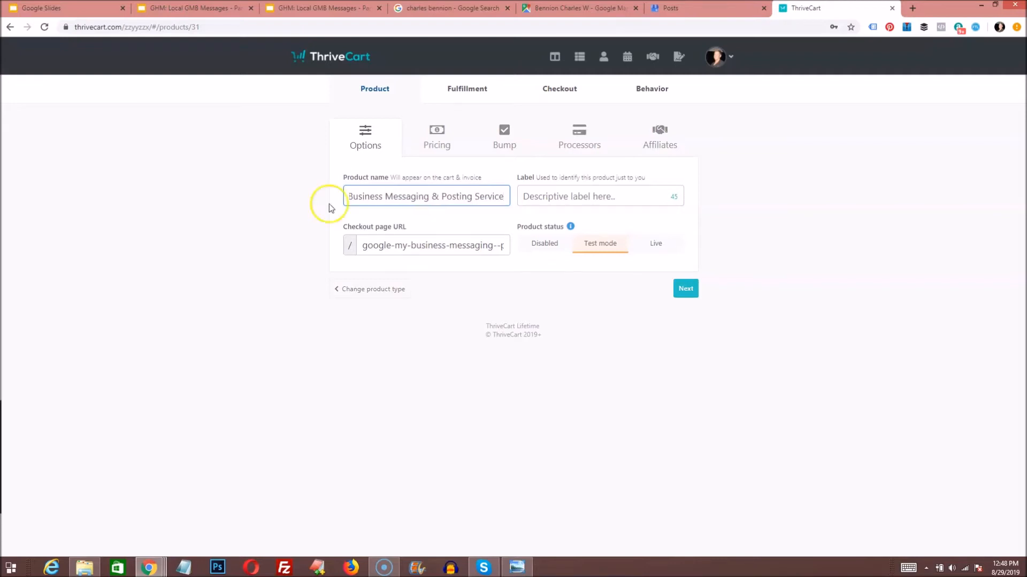
click(564, 195)
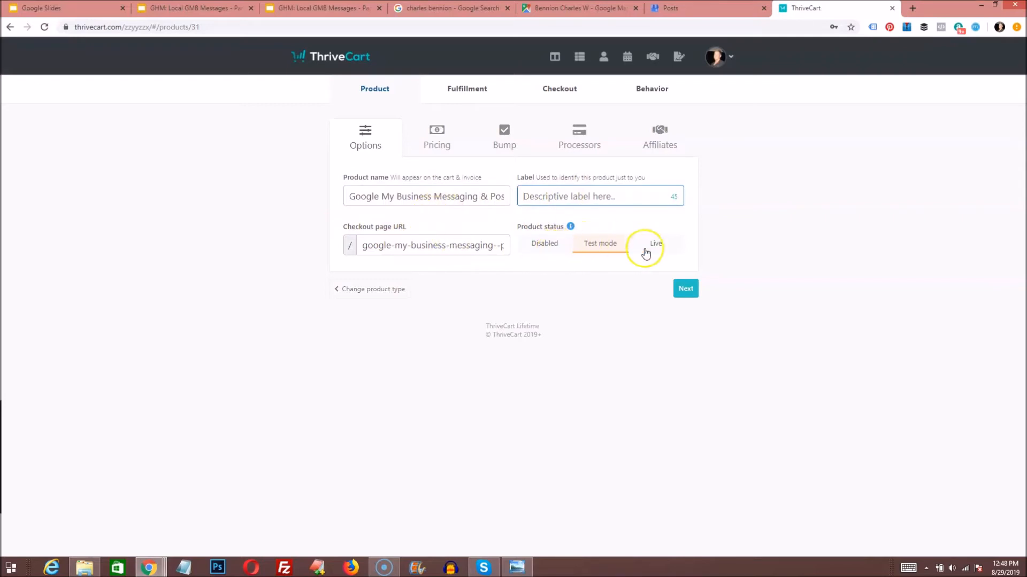
click(686, 289)
click(657, 249)
click(686, 289)
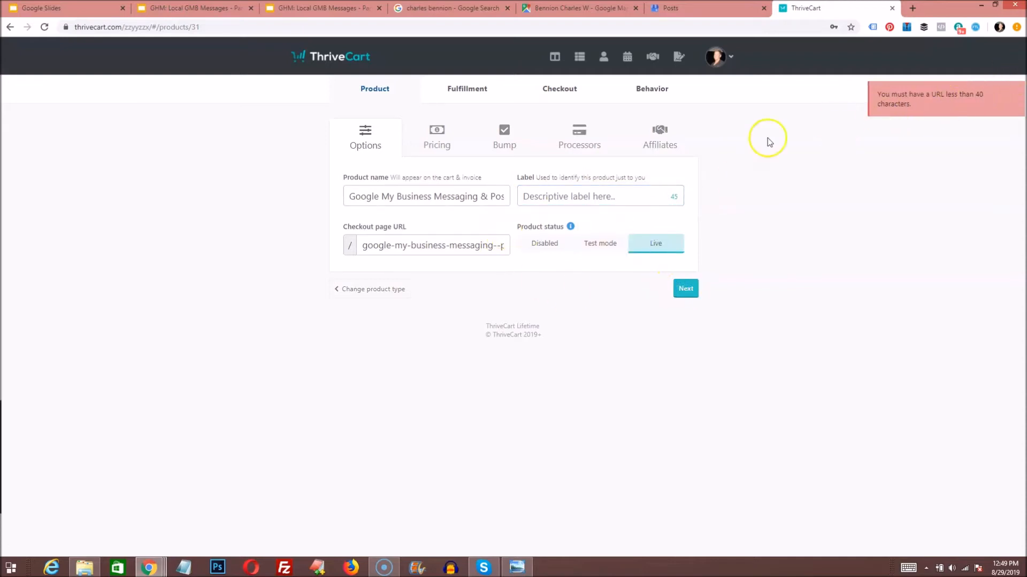
Step: Shorten the name to 'Google Messaging & Posting Service', fix the URL slug to google-messaging-posting-service, and continue
click(446, 199)
drag(464, 198, 522, 199)
click(378, 199)
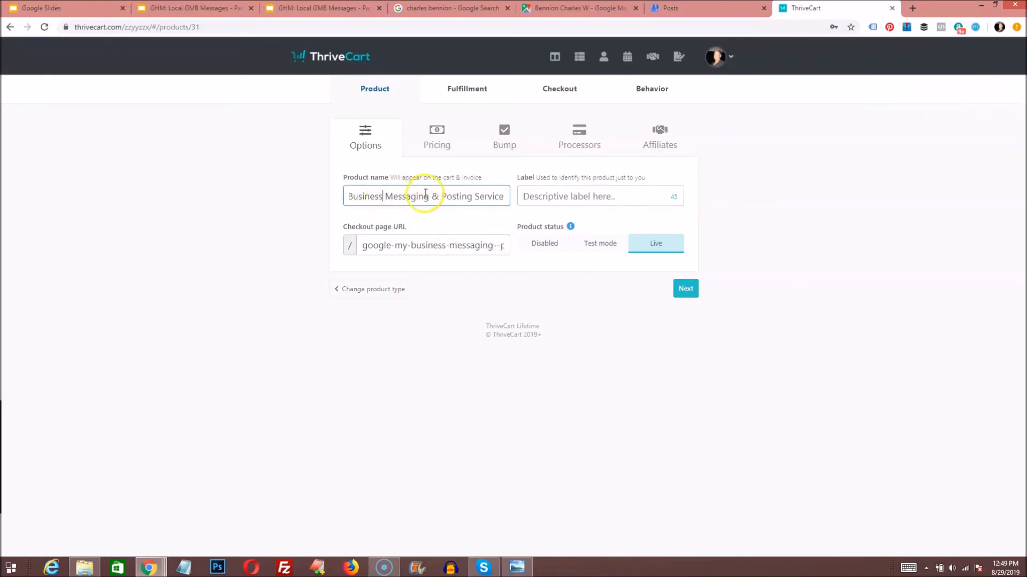
drag(429, 197, 316, 224)
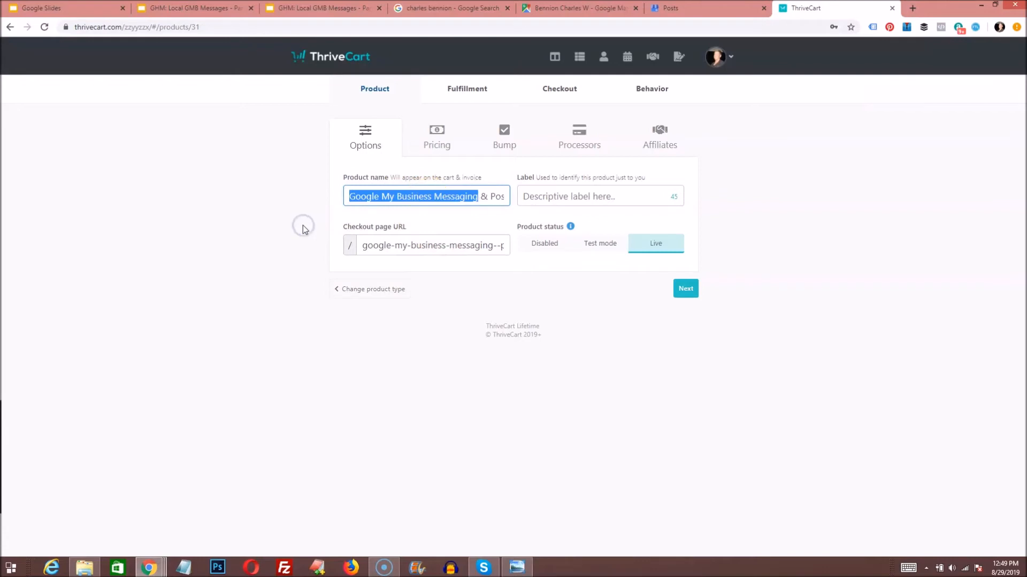
click(303, 227)
click(380, 196)
drag(380, 195, 432, 195)
key(BackSpace)
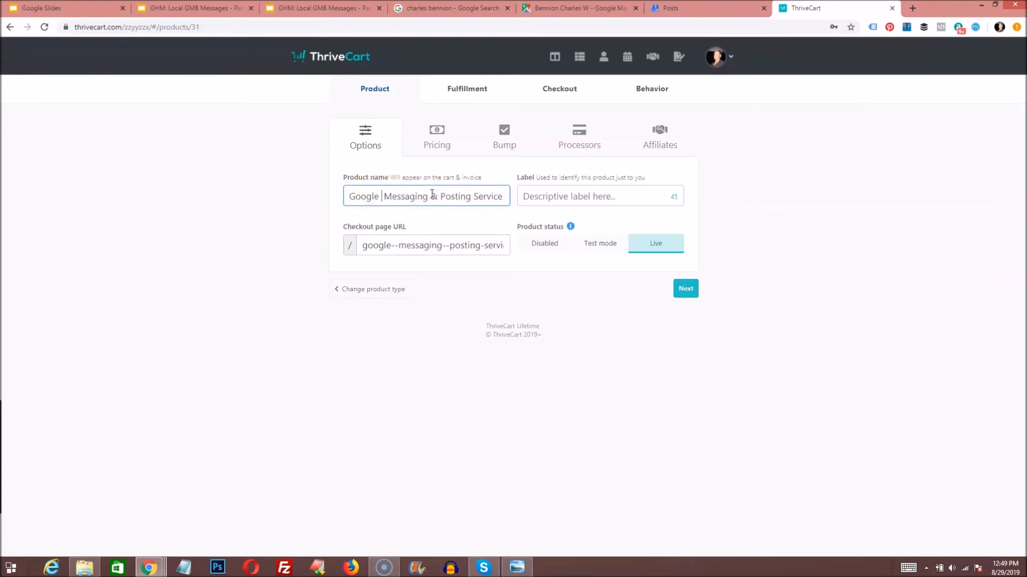
click(445, 246)
key(BackSpace)
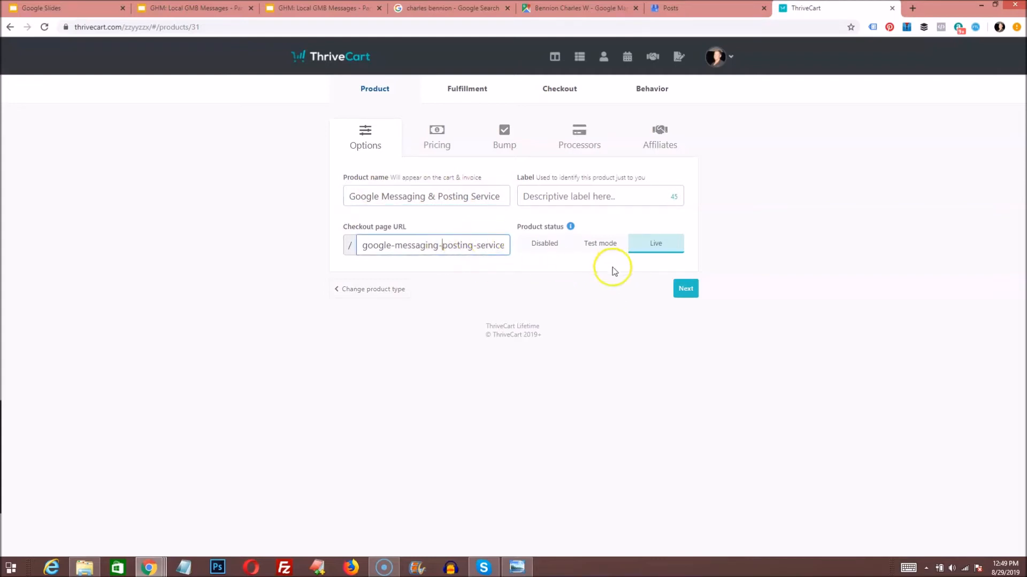
click(685, 288)
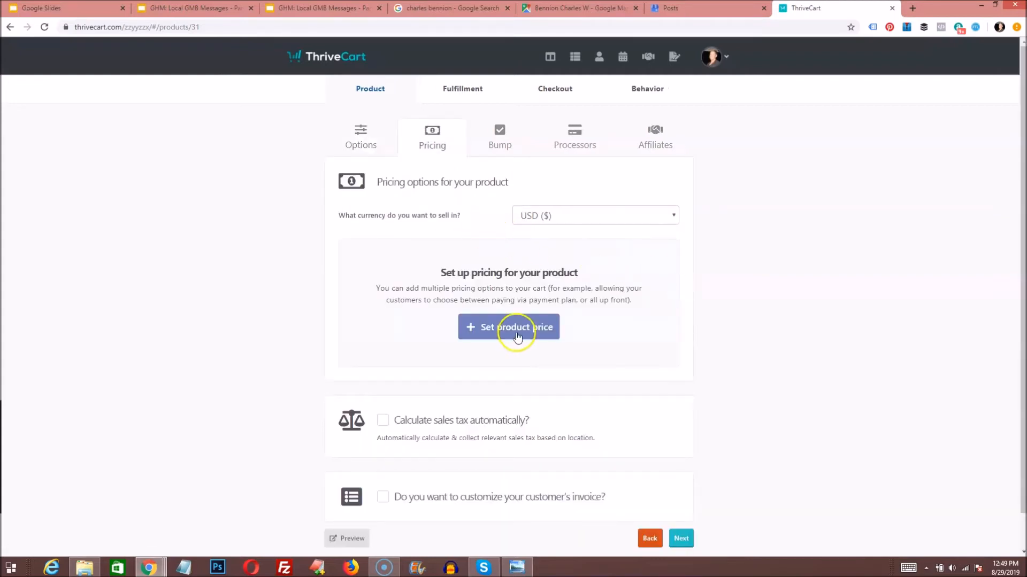
Step: Set a $99 monthly subscription price that sends an invoice for every recurring payment
click(489, 323)
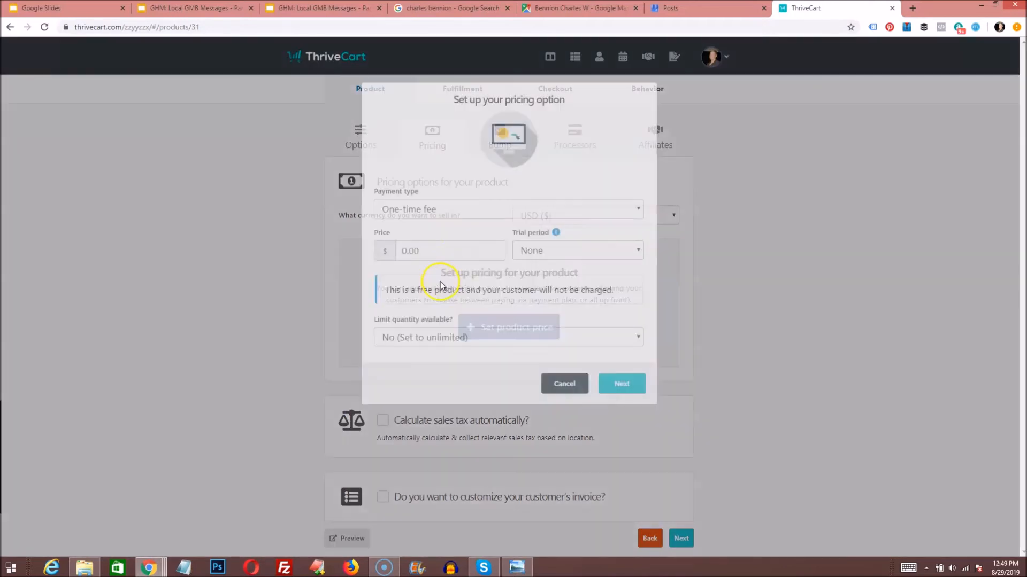
click(475, 209)
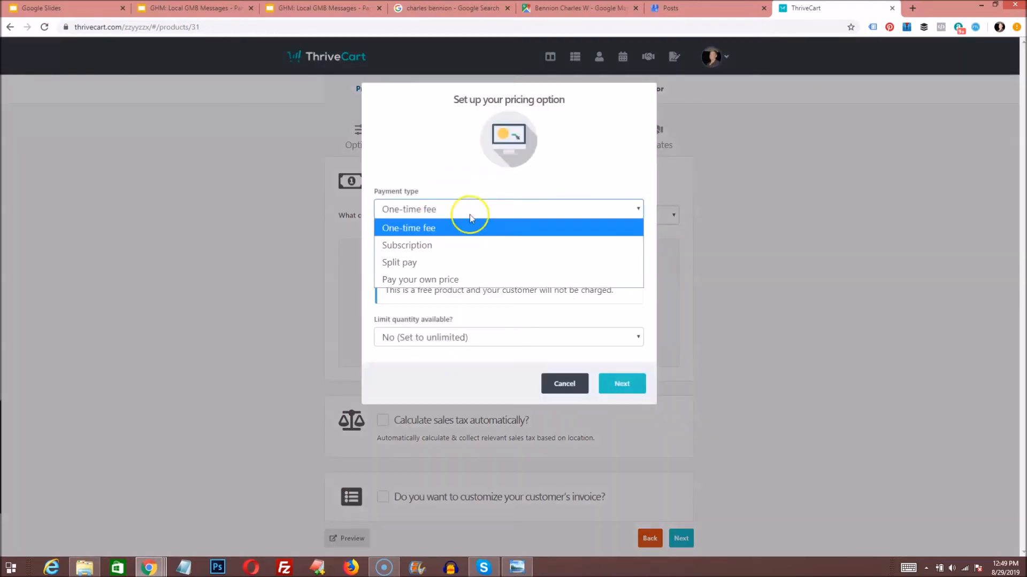
click(419, 245)
click(503, 253)
text(99)
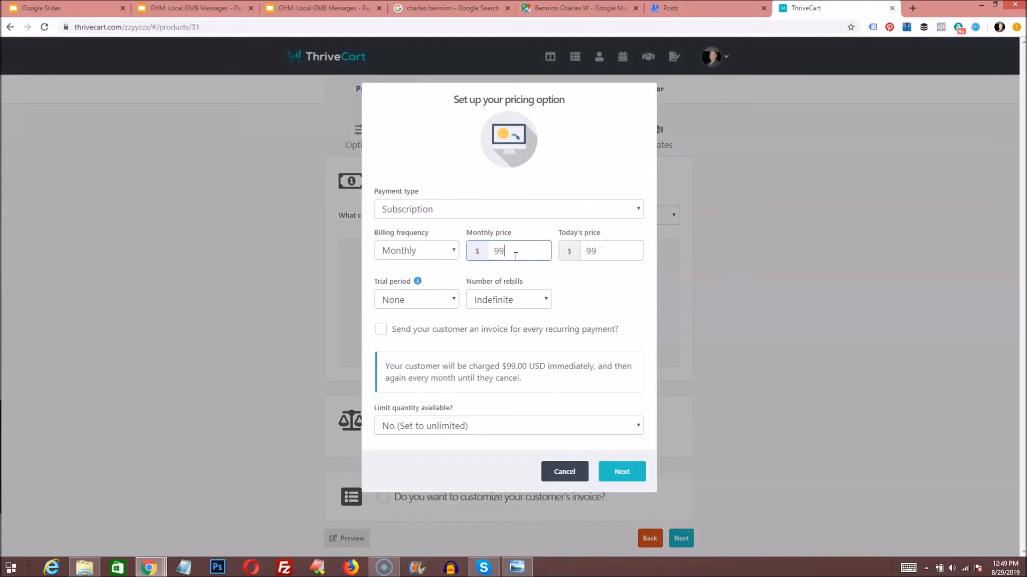
key(Tab)
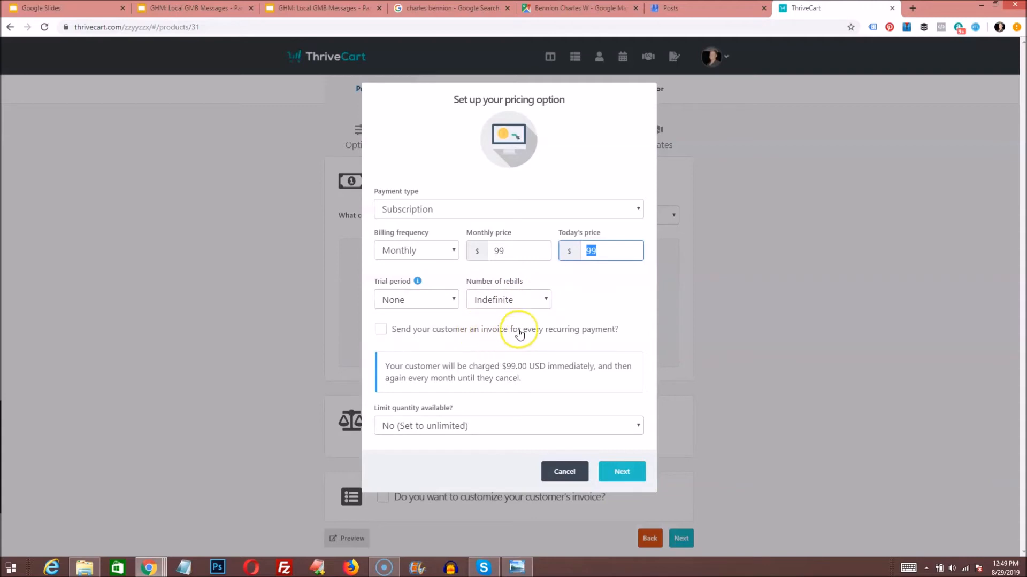
click(380, 328)
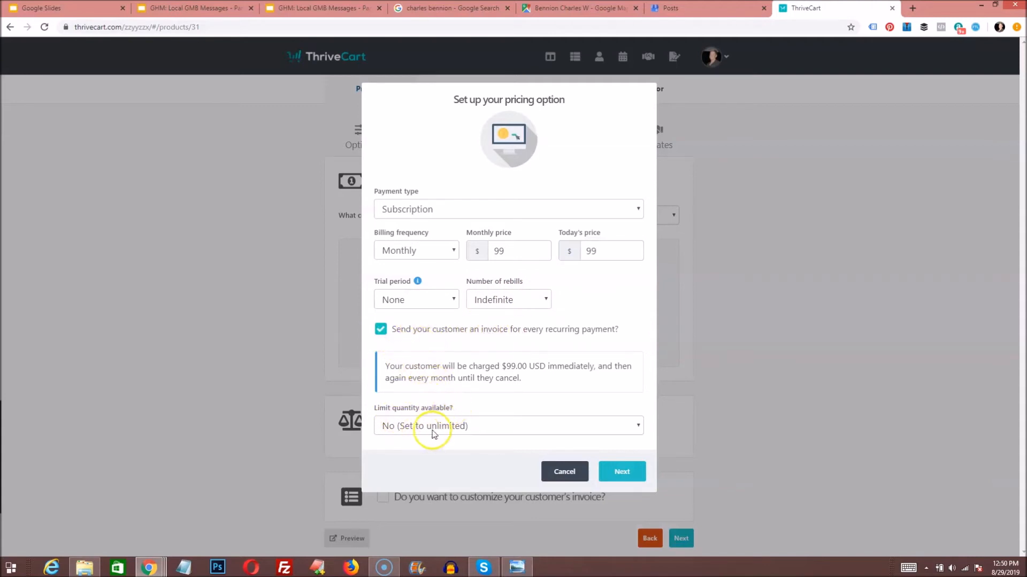
click(620, 471)
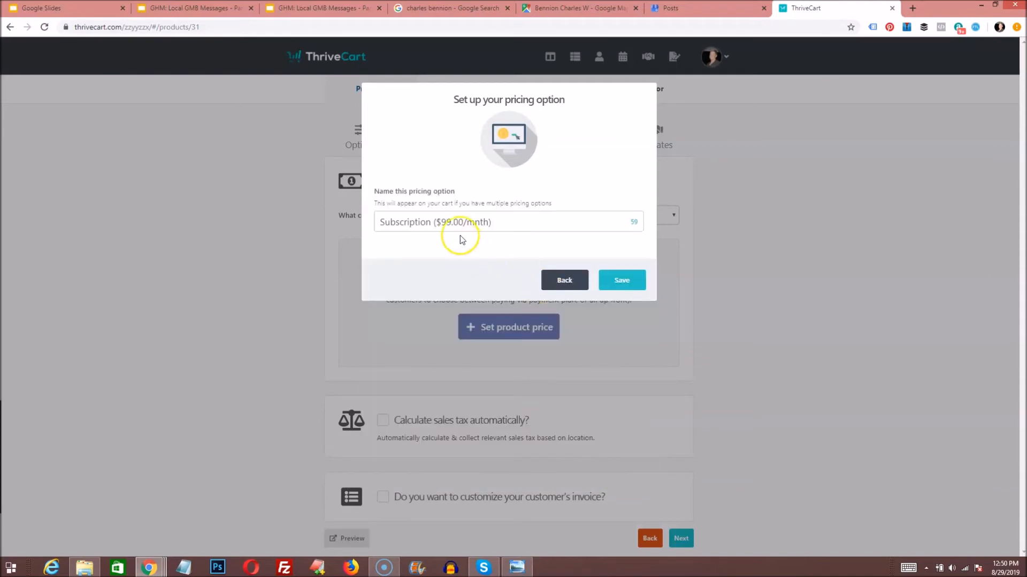
Step: Name the pricing option 'Google Messaging & Posting Service', shorten the period to 'mo', and save it
drag(380, 222, 431, 222)
key(BackSpace)
key(Delete)
text(Google Messs)
key(BackSpace)
text(aging & Posting Service)
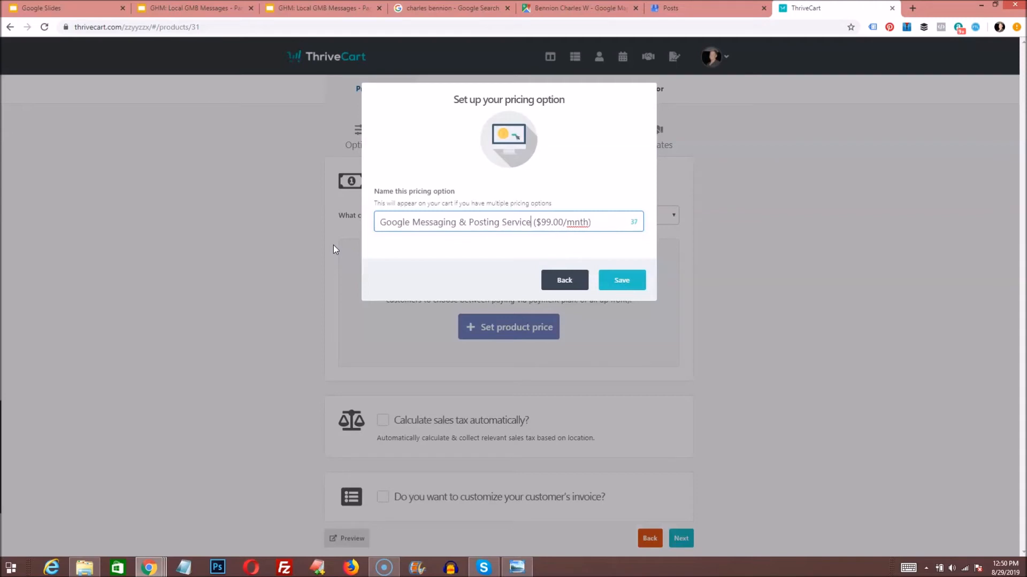
drag(573, 223, 587, 224)
click(634, 282)
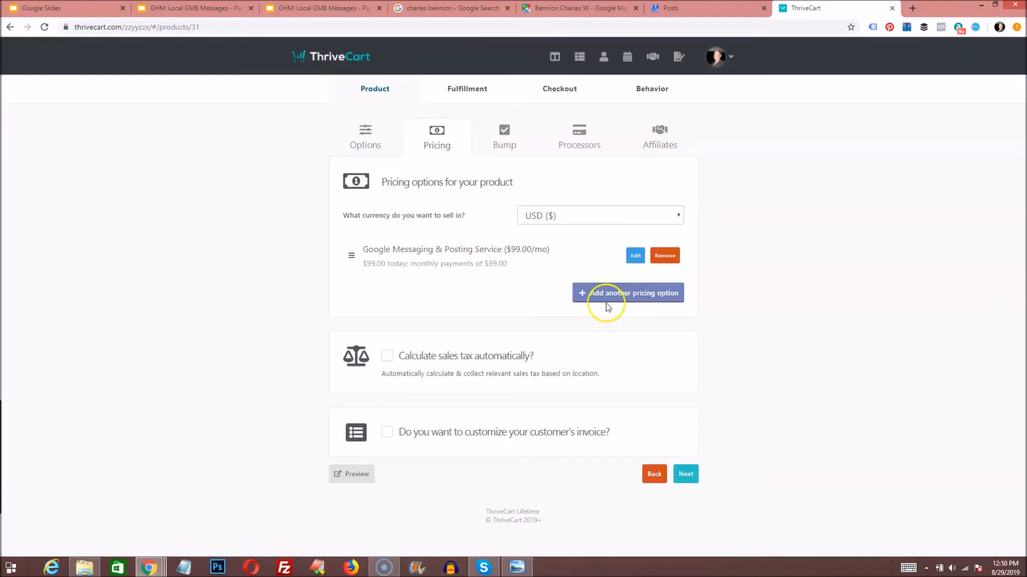
Step: Skip the bump offer, enable Stripe as the product's payment processor, and continue to Affiliates
click(688, 476)
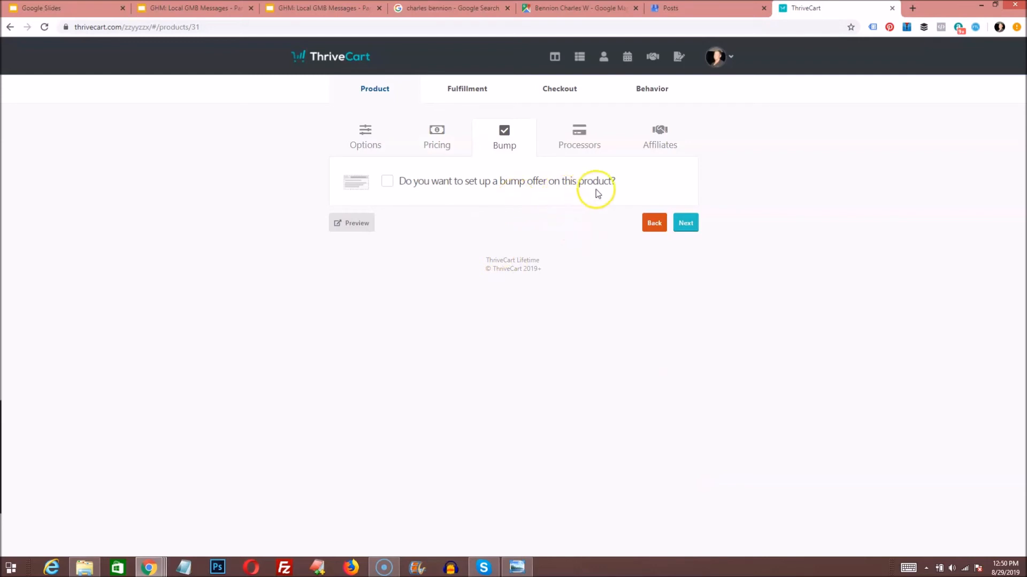
click(679, 221)
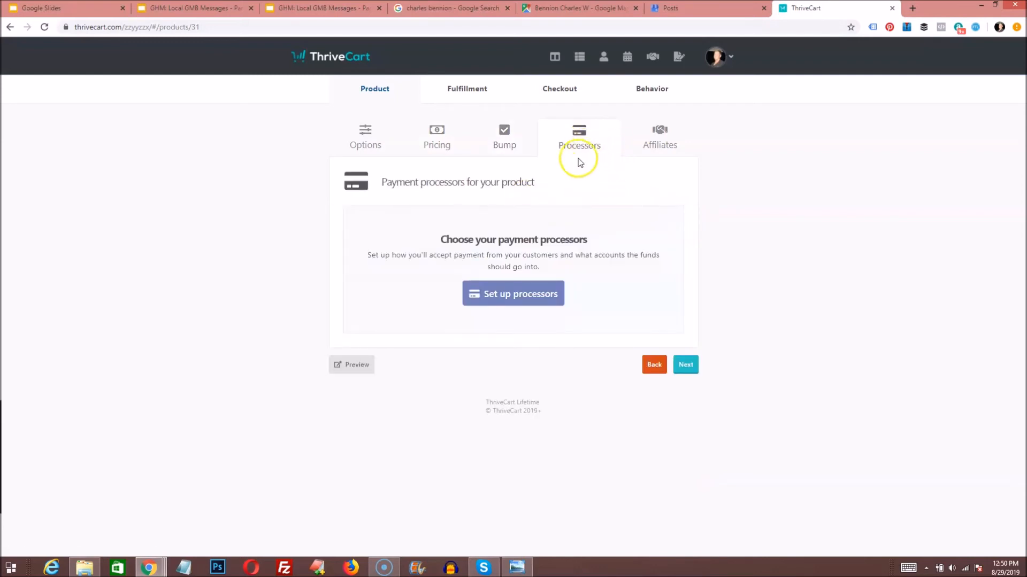
click(505, 297)
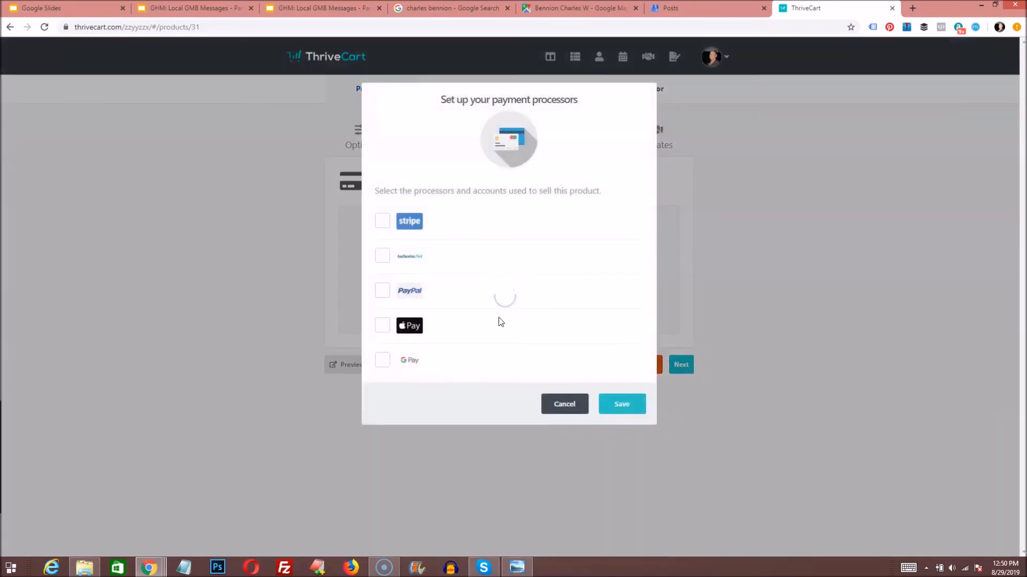
click(383, 222)
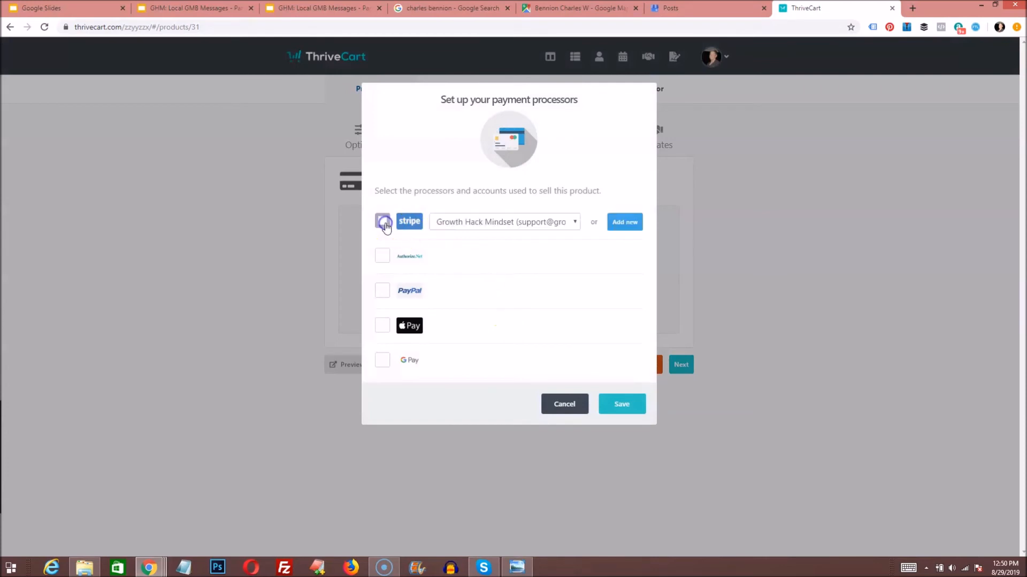
click(639, 405)
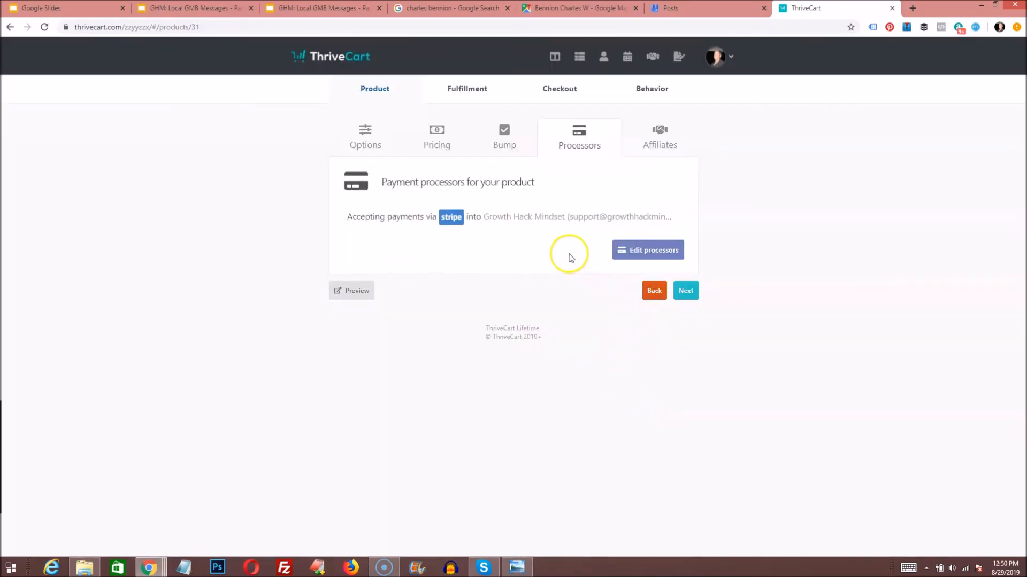
click(692, 291)
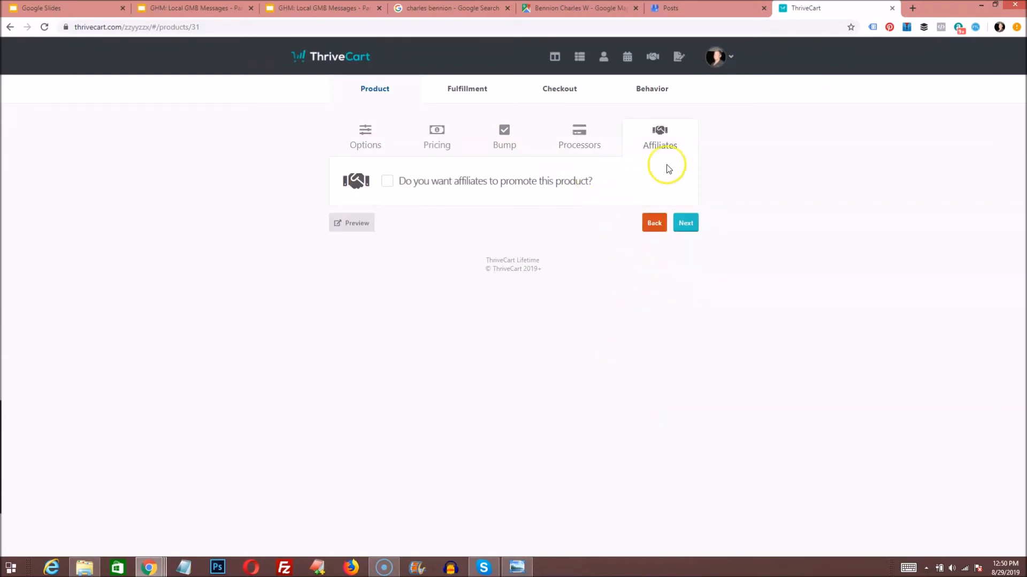
Step: Enter the support email and keep displaying the buyer's total/invoice after purchase
click(685, 223)
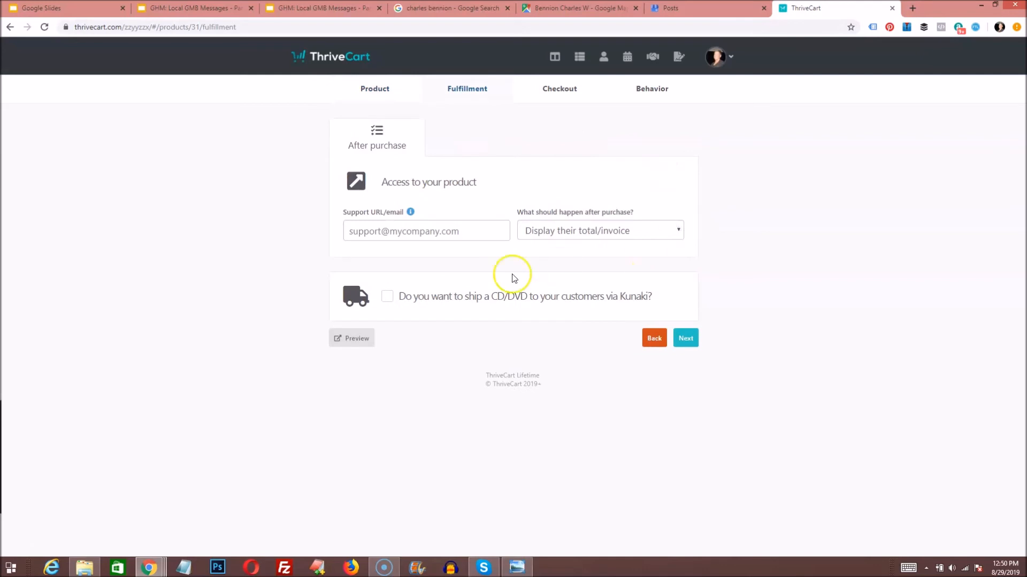
click(395, 235)
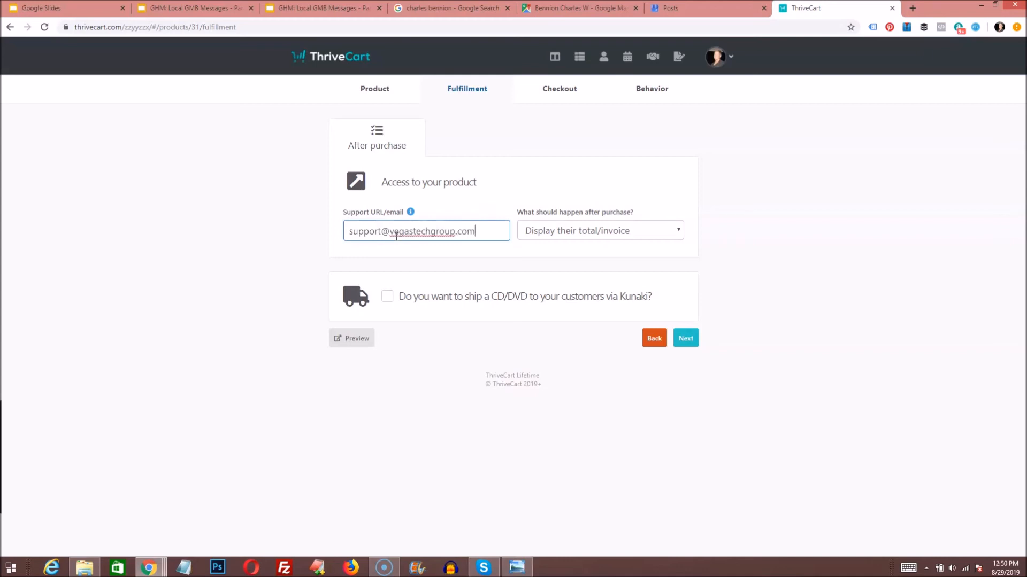
click(548, 233)
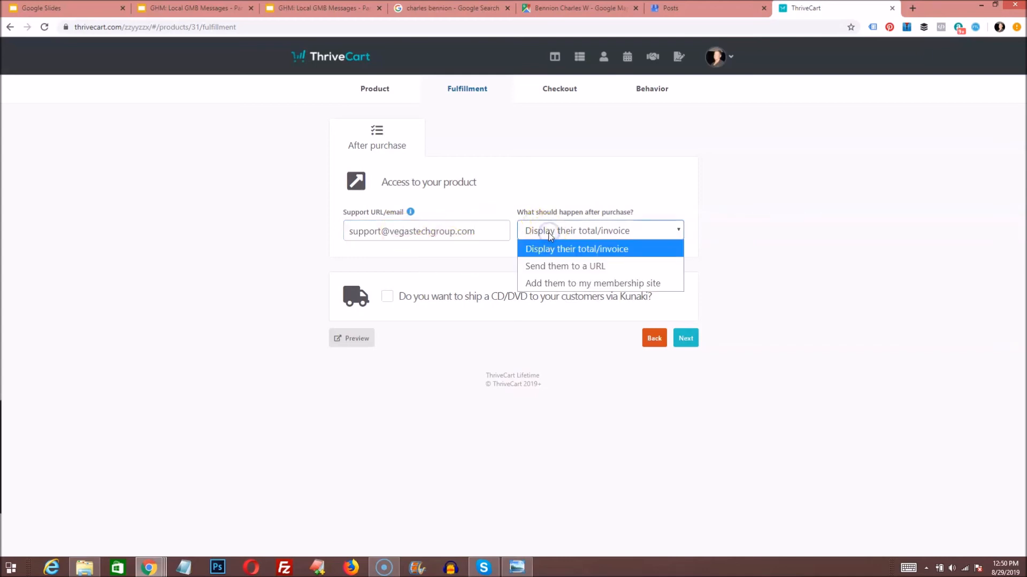
click(546, 233)
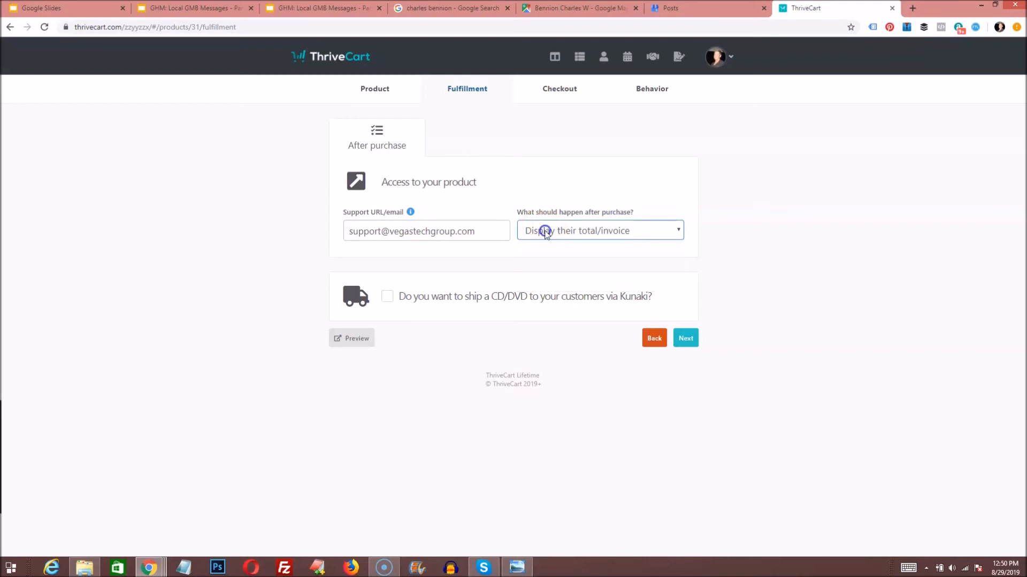
click(545, 234)
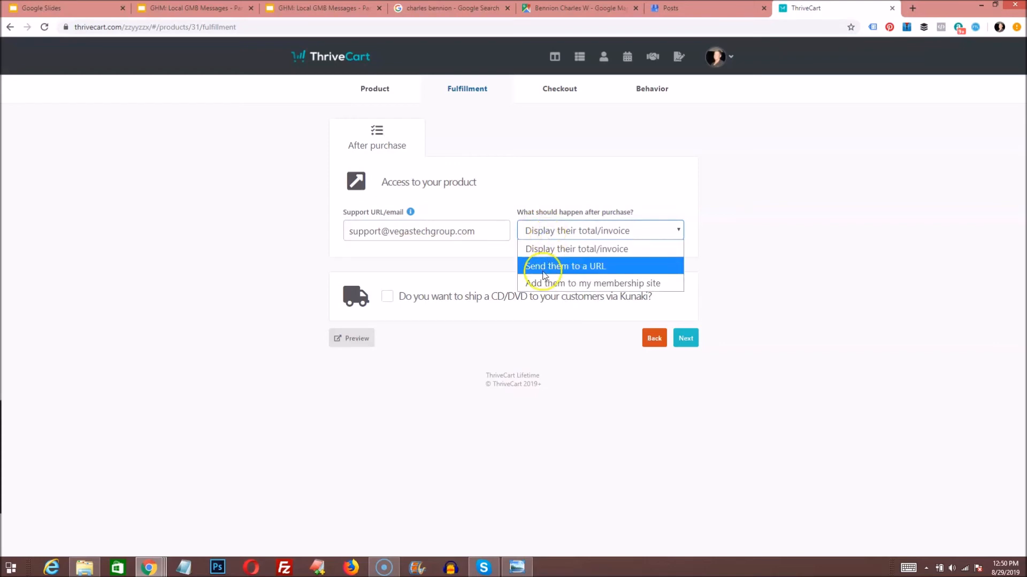
click(549, 231)
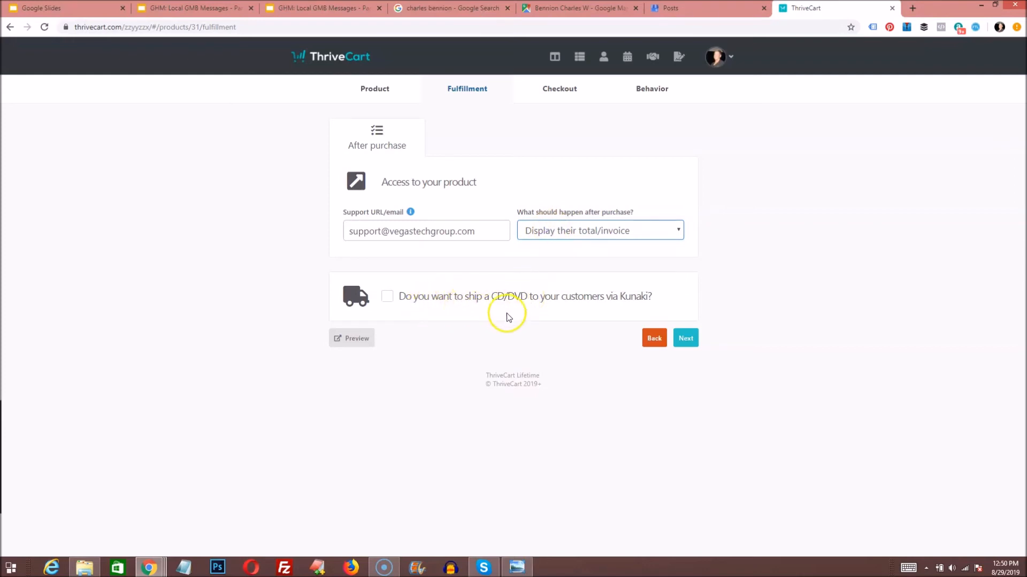
click(690, 338)
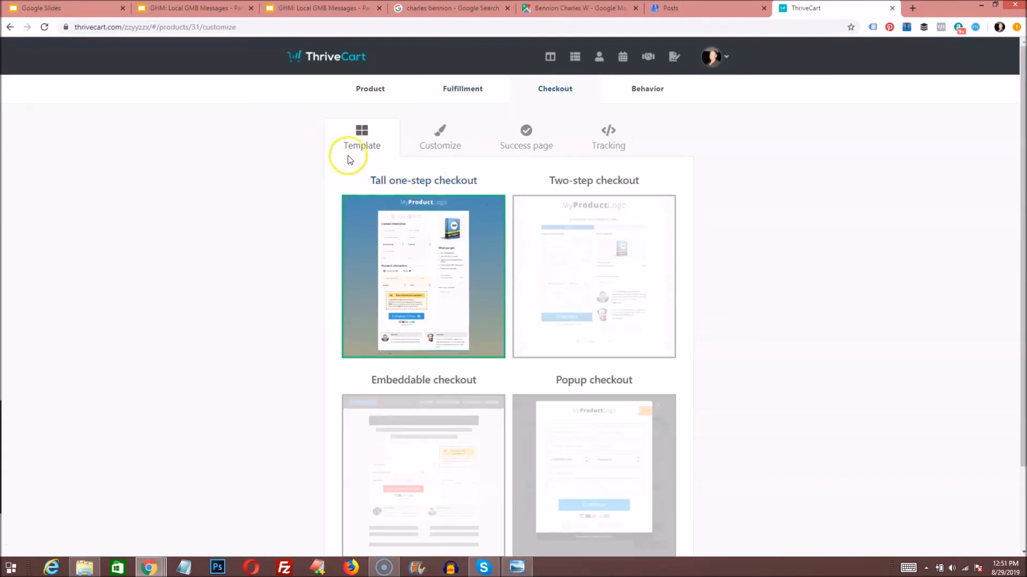
Step: Keep the Tall one-step checkout template and switch to its Customize layout
scroll(270, 207, down, 1)
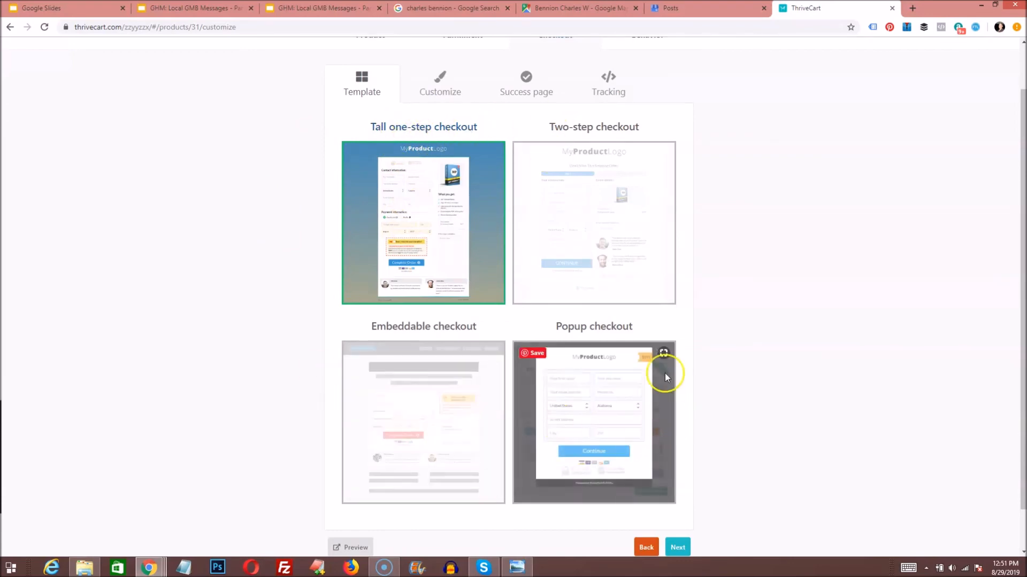
scroll(422, 460, up, 1)
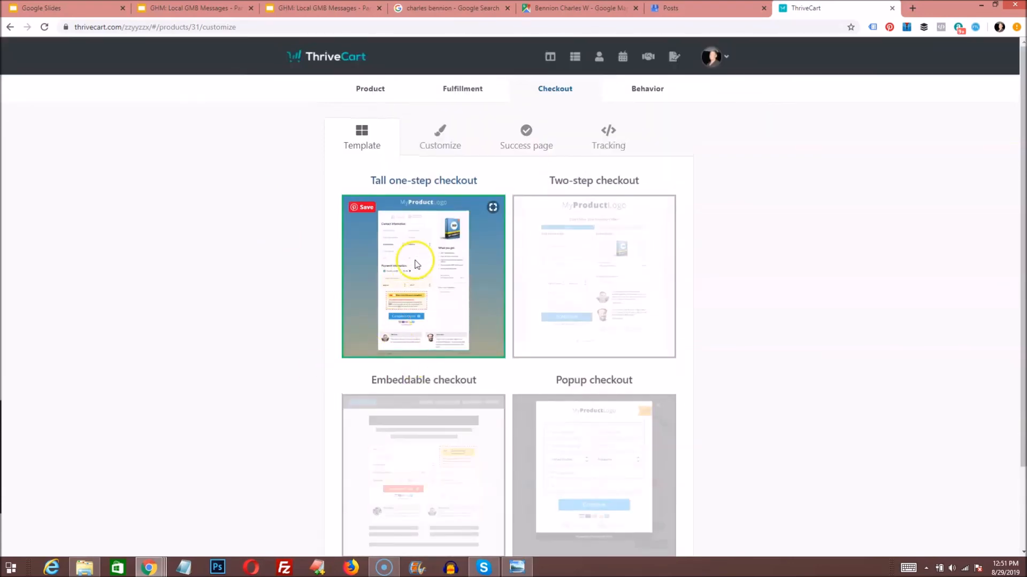
scroll(451, 336, down, 2)
scroll(529, 218, up, 1)
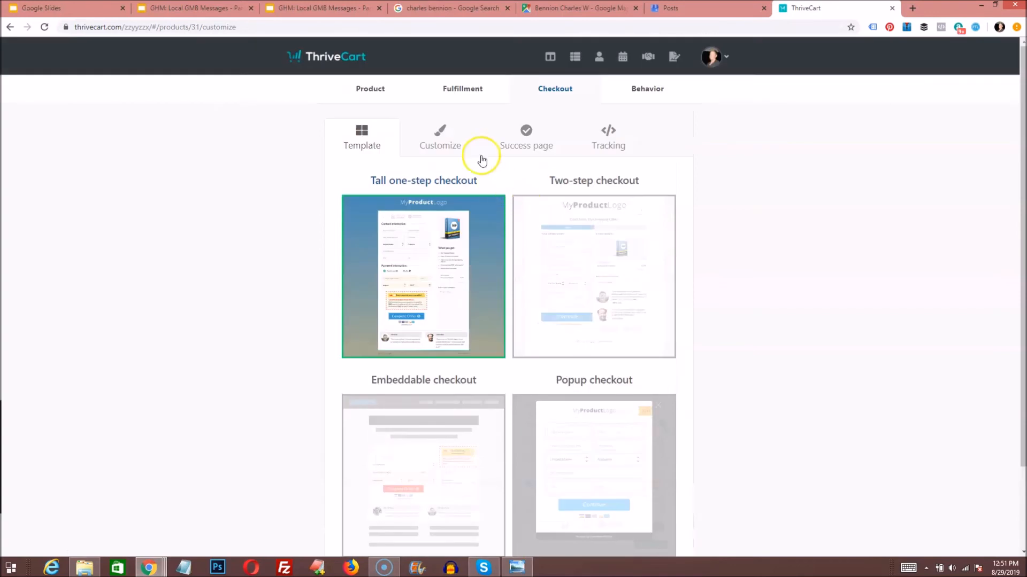
click(444, 140)
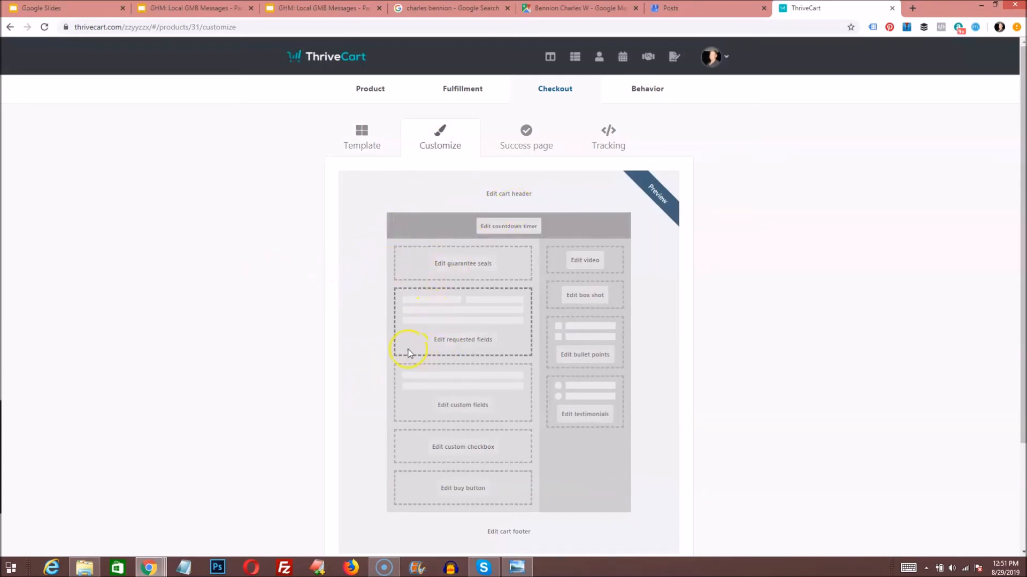
Step: Require business name, collect first and last name, make telephone optional, and skip address and terms
click(459, 340)
click(448, 151)
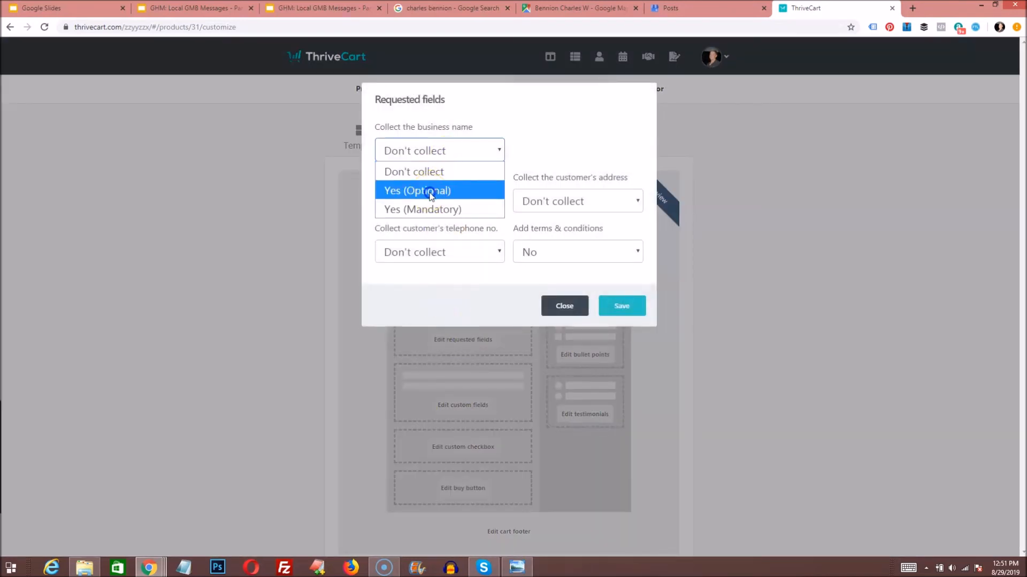
click(428, 209)
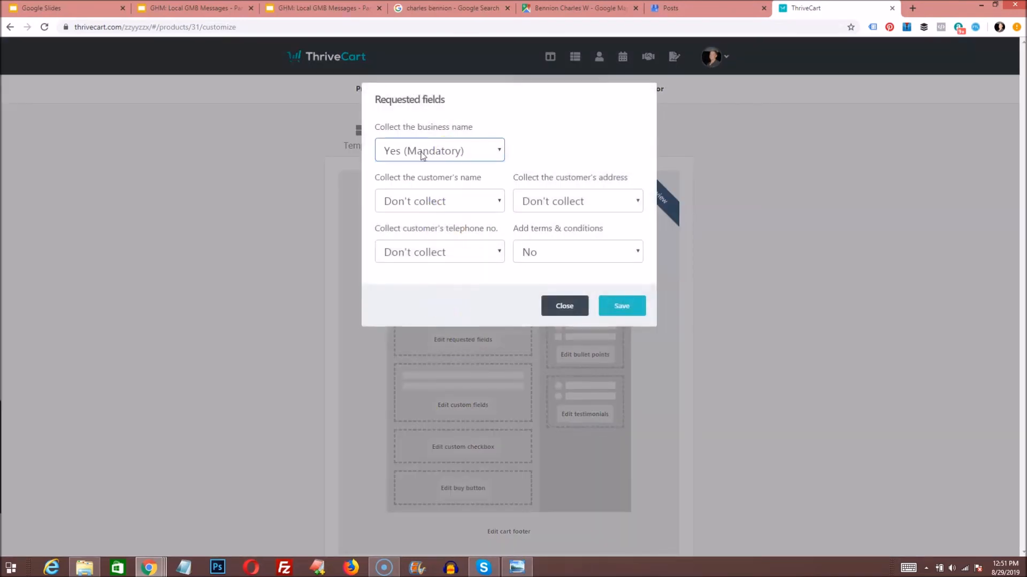
click(419, 201)
click(418, 241)
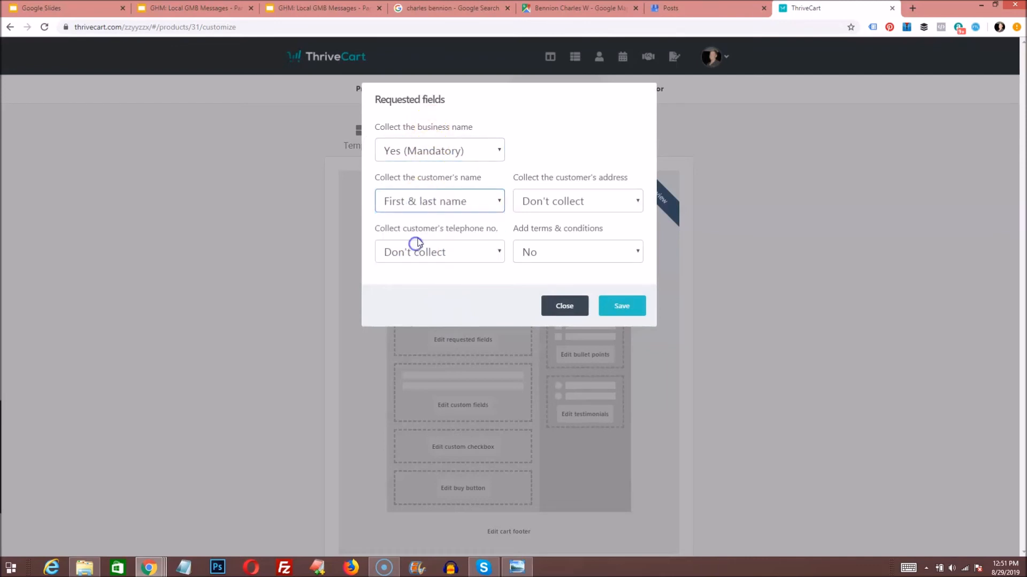
click(554, 204)
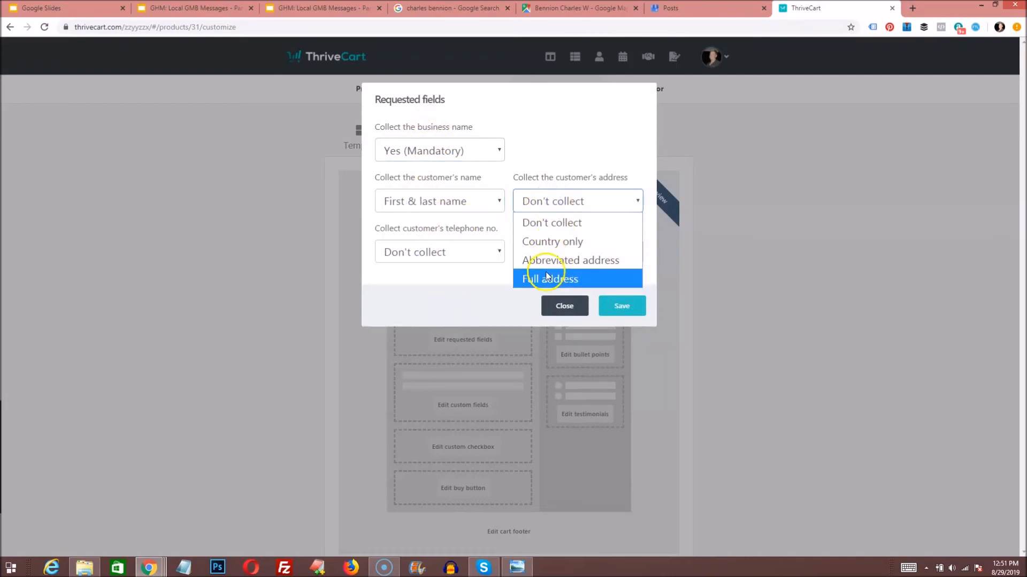
click(545, 222)
click(430, 255)
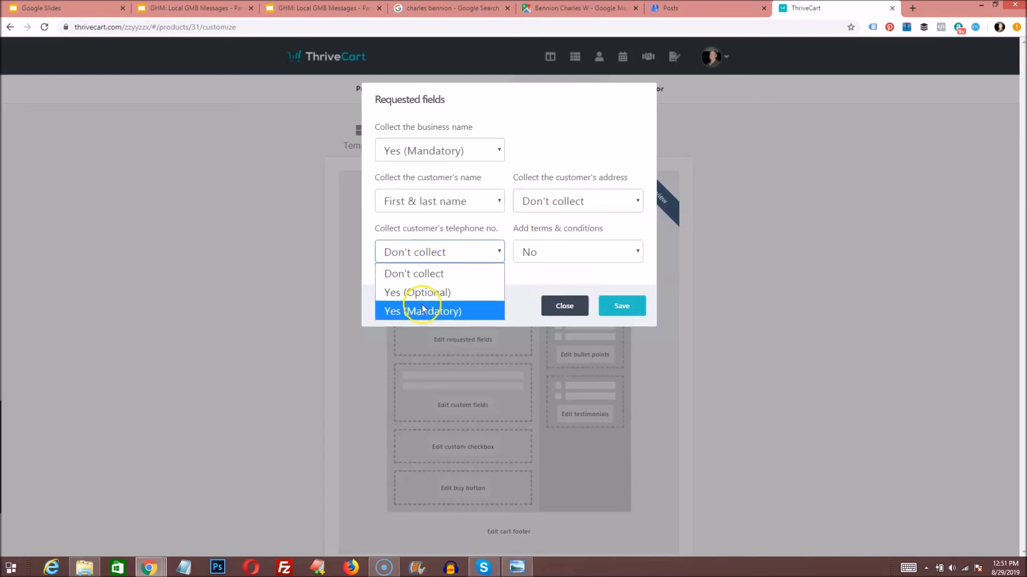
click(407, 292)
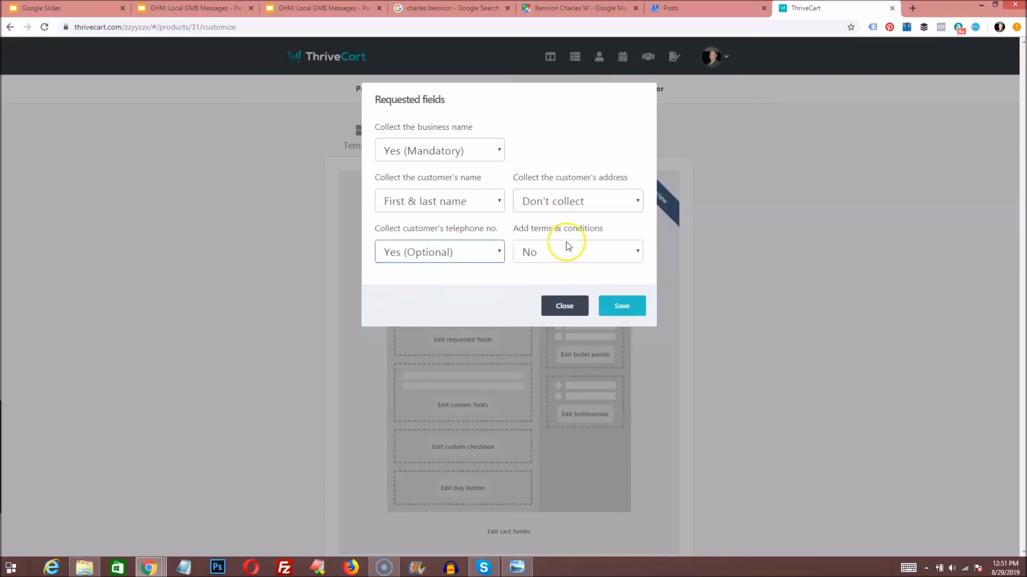
click(566, 249)
click(545, 226)
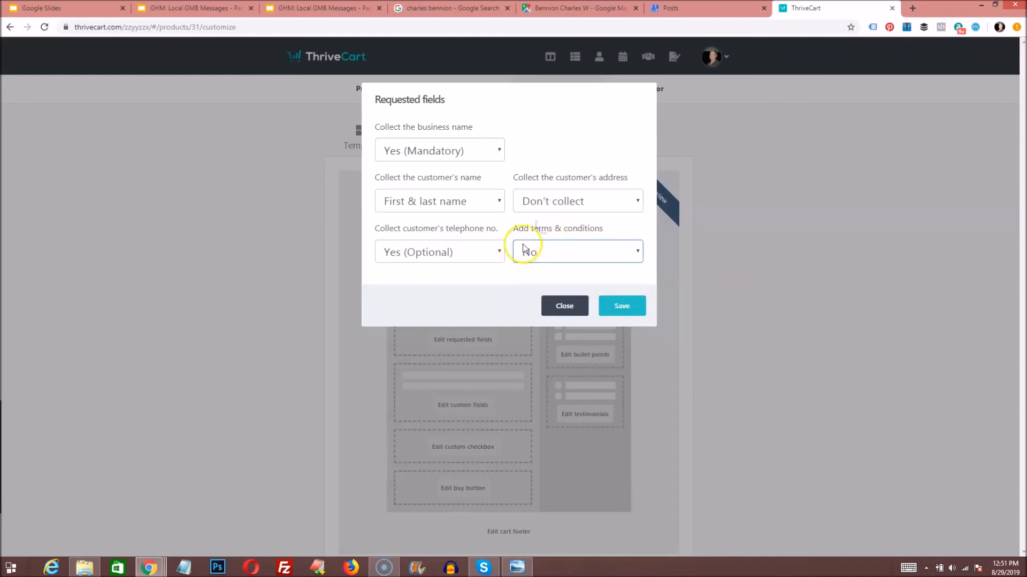
click(630, 315)
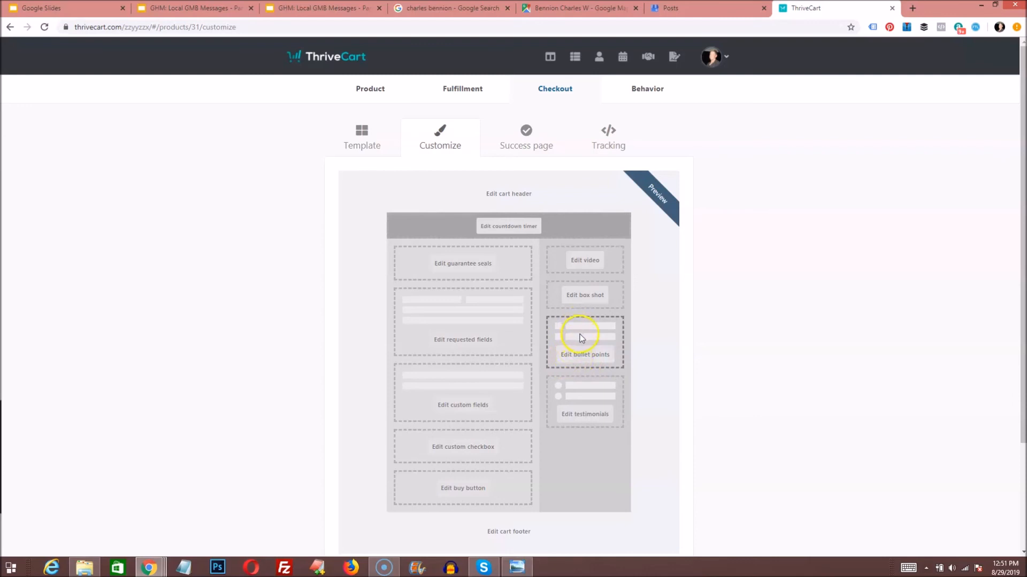
Step: Enter the first bullet point 'Setup and Activate Google Messaging'
click(584, 354)
click(481, 157)
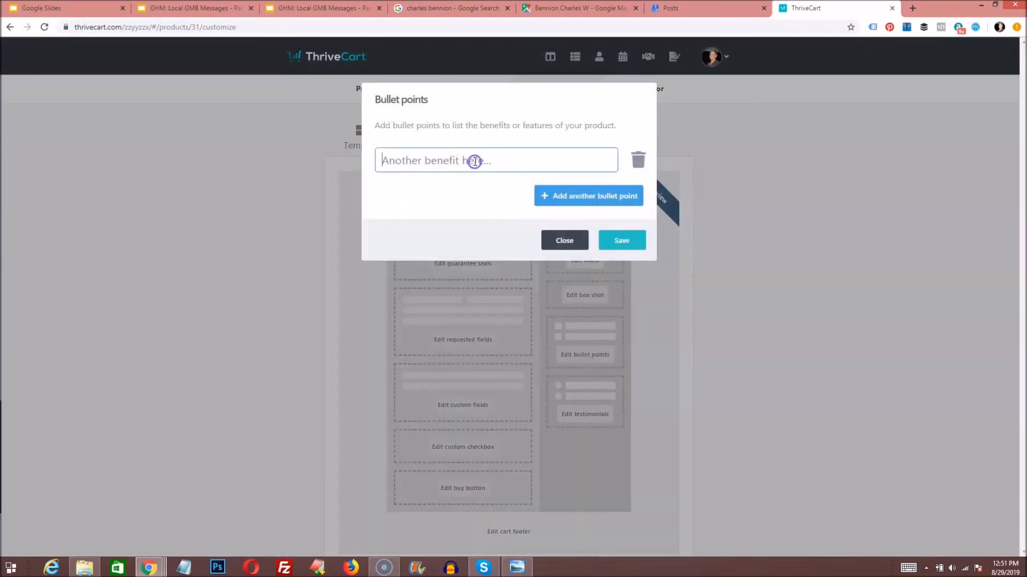
text(Activate and Setp)
key(BackSpace)
key(BackSpace)
key(BackSpace)
key(BackSpace)
key(BackSpace)
key(BackSpace)
key(BackSpace)
key(BackSpace)
key(BackSpace)
key(BackSpace)
key(BackSpace)
key(BackSpace)
key(BackSpace)
key(BackSpace)
key(BackSpace)
text(Setup and Activate Google)
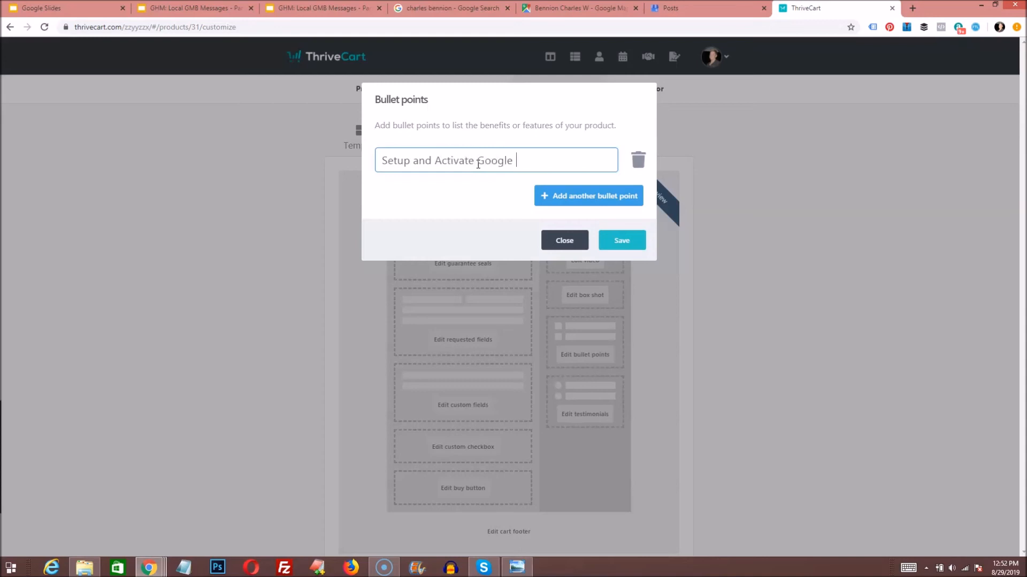
text( Messaingegin)
Step: Add a second bullet 'Post on Google My Business Listing 1x per Week' and close the editor
click(580, 196)
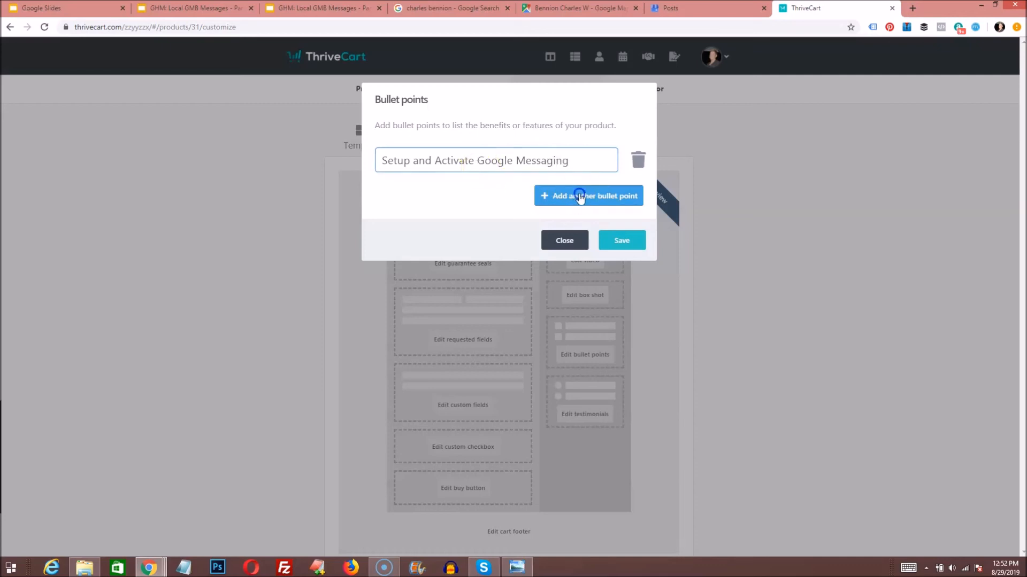
text(Post on Googl e)
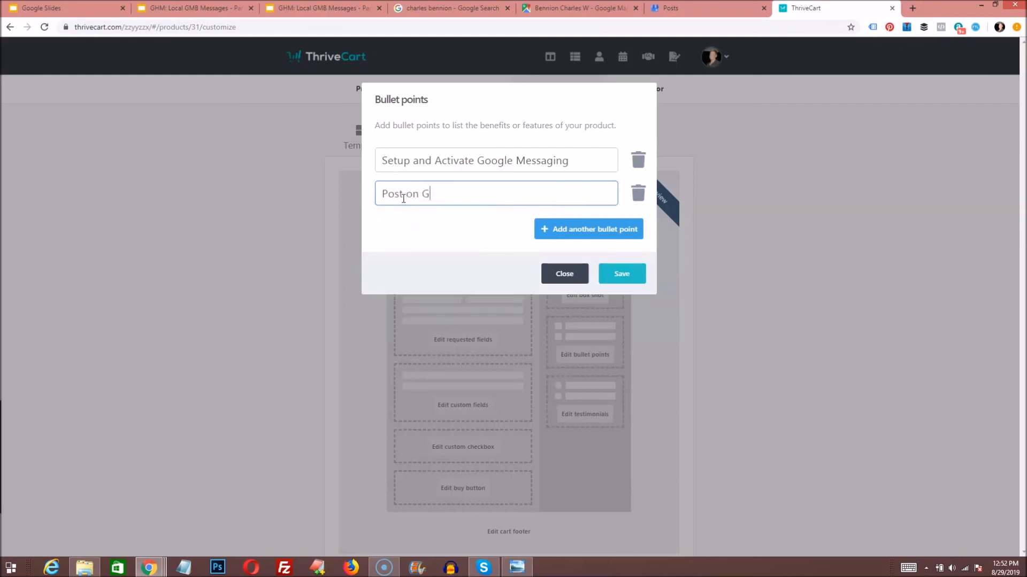
key(BackSpace)
key(BackSpace)
text(e My b)
key(BackSpace)
text(Business Listin)
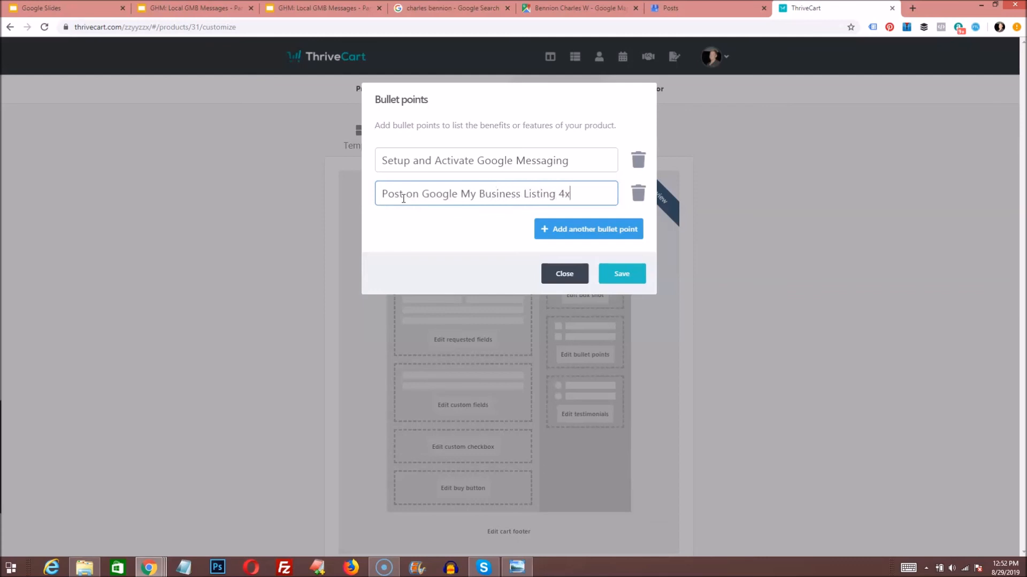
text(g 1x per Week)
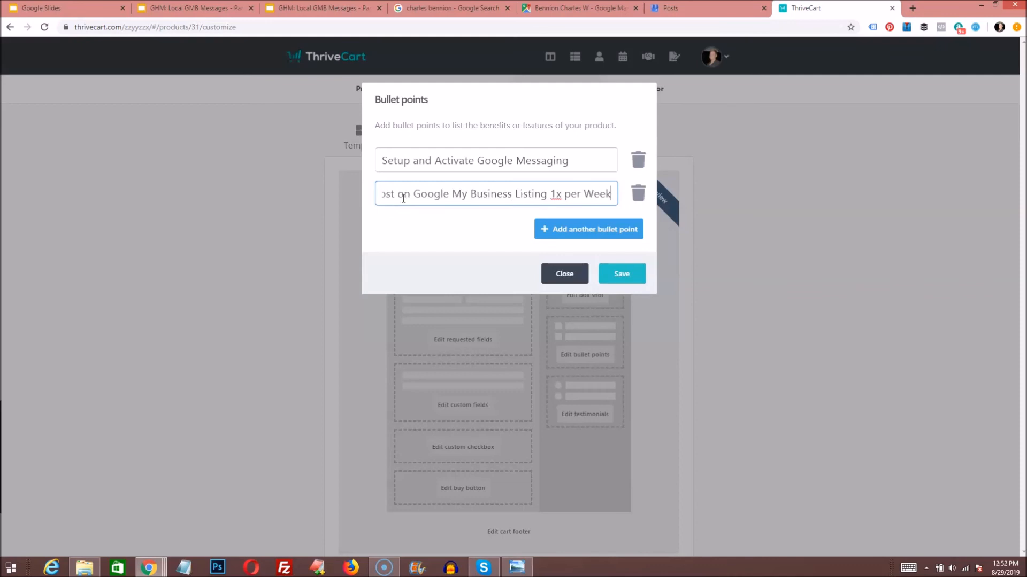
click(580, 271)
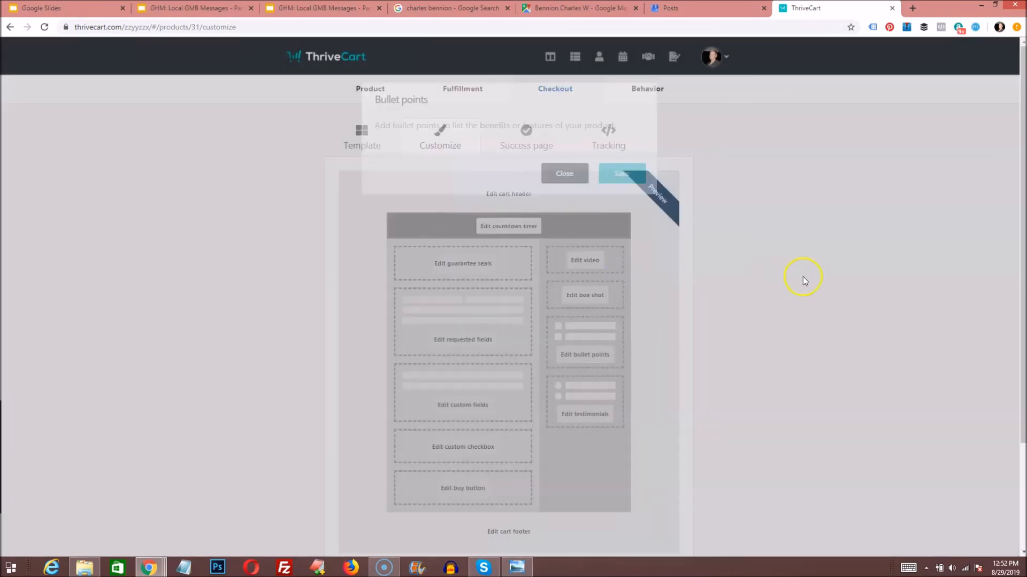
Step: Advance past the Success page and Tracking steps to the empty Behavior step
scroll(647, 259, down, 3)
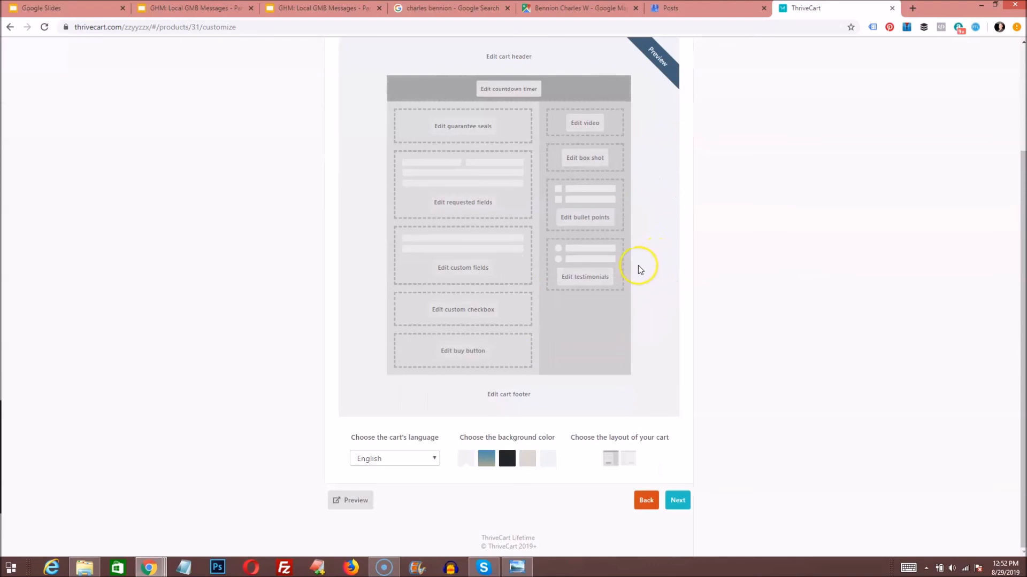
scroll(599, 321, up, 3)
scroll(516, 194, down, 3)
click(678, 500)
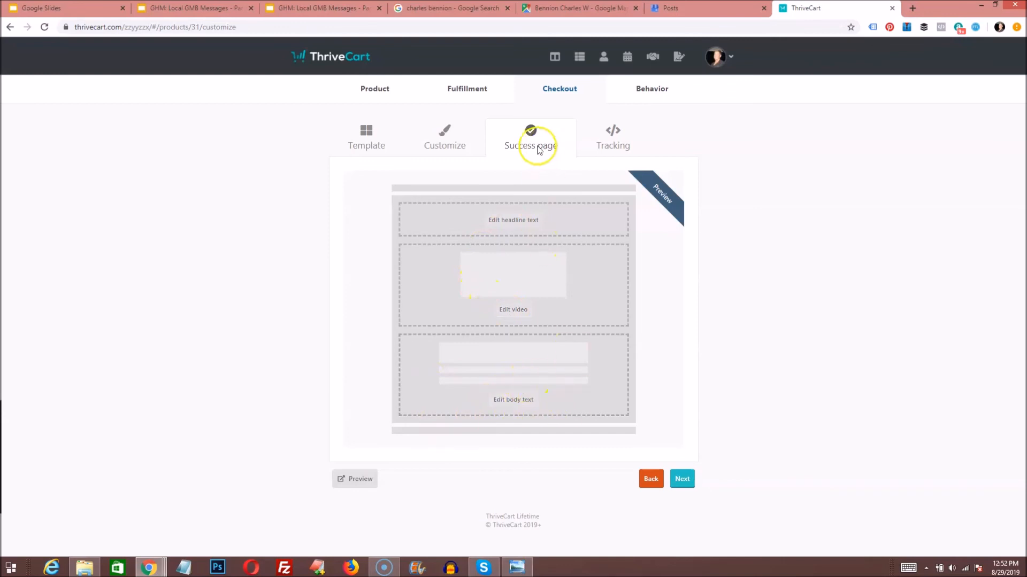
click(680, 479)
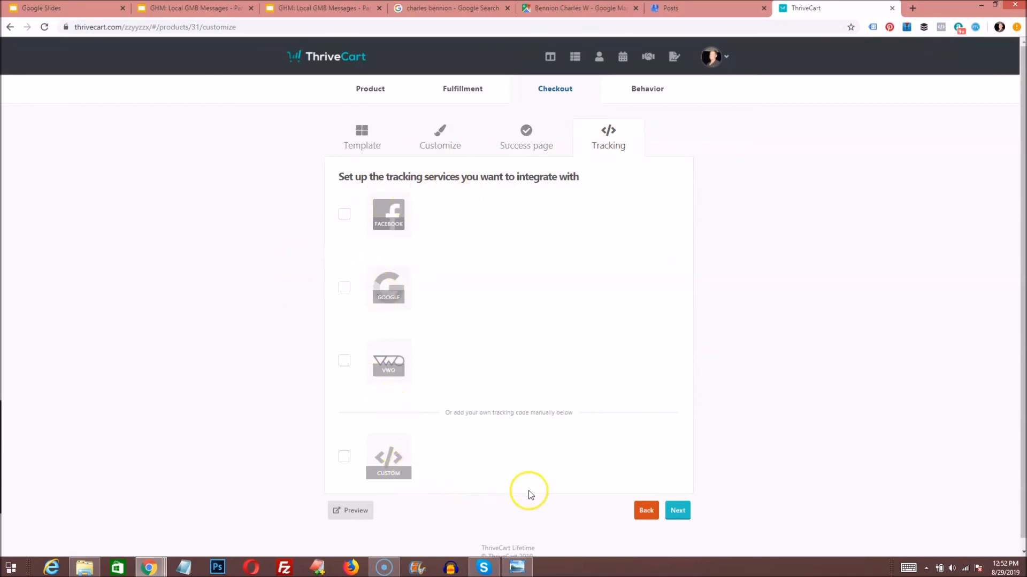
click(678, 512)
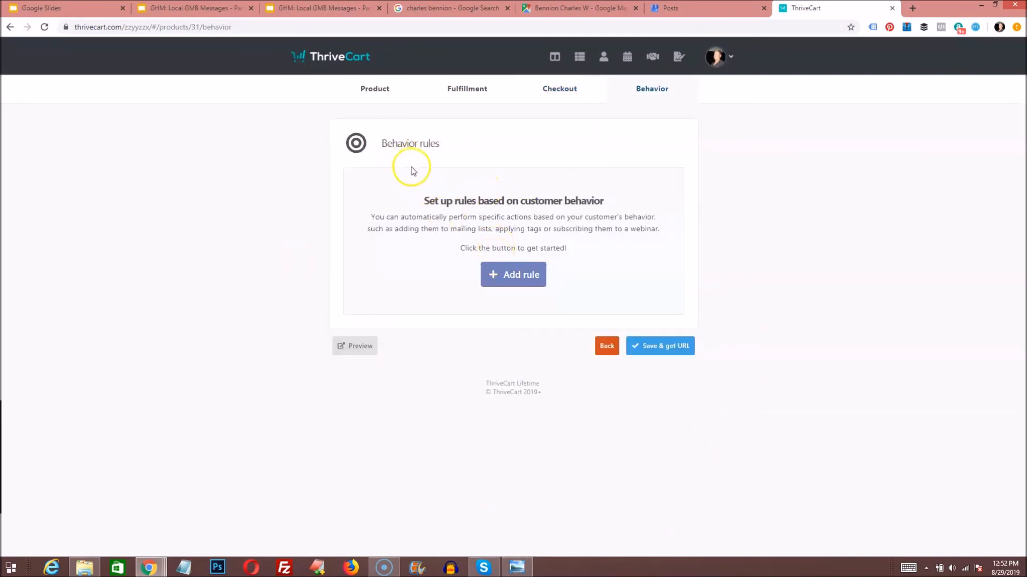
click(513, 278)
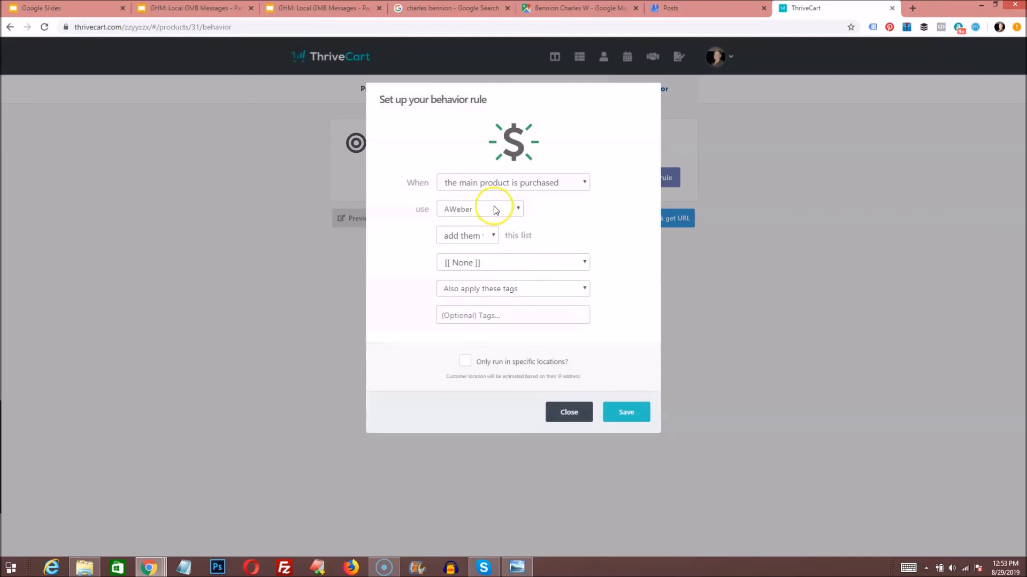
click(467, 208)
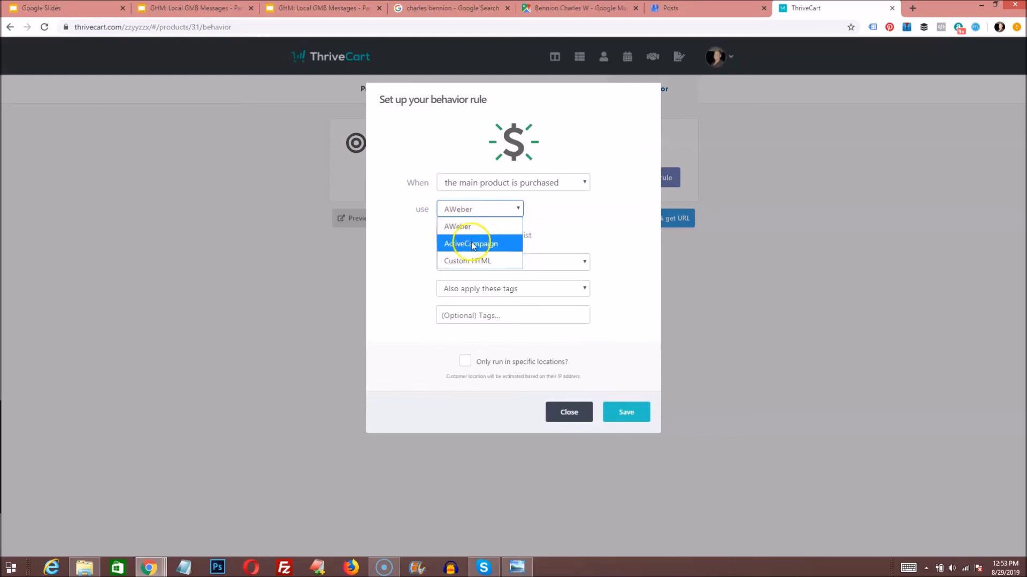
click(458, 227)
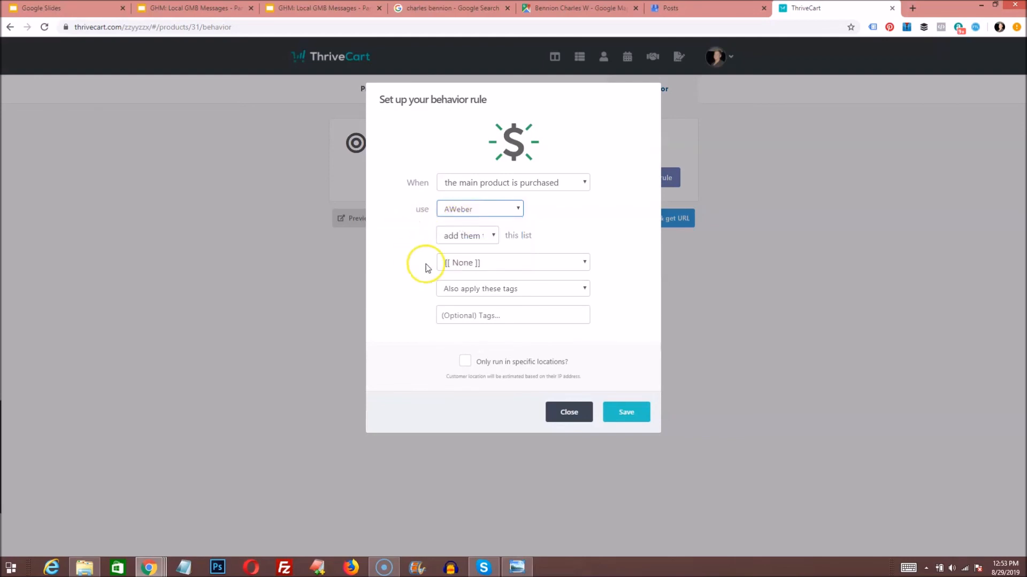
click(484, 263)
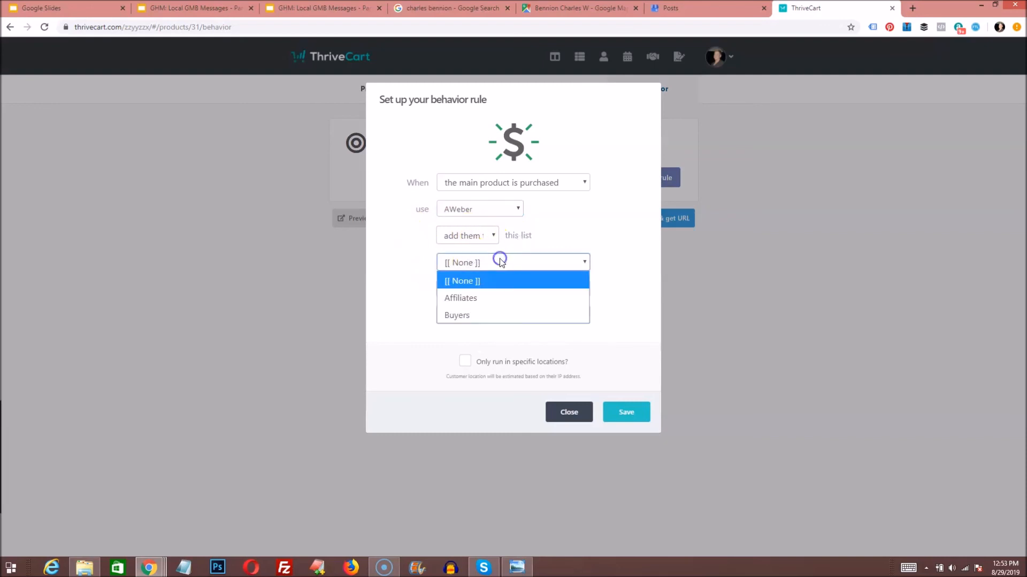
click(455, 318)
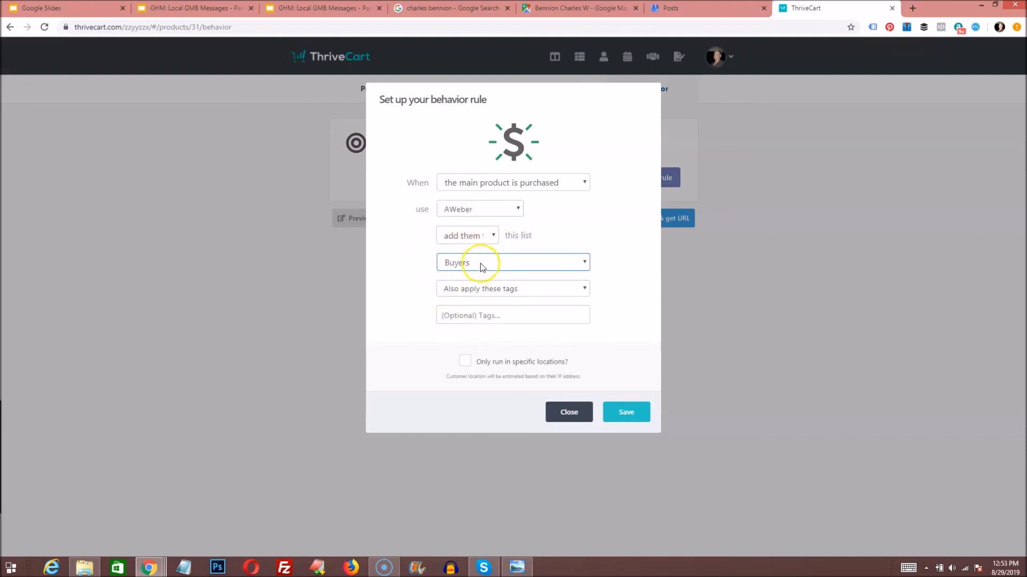
click(448, 262)
click(443, 277)
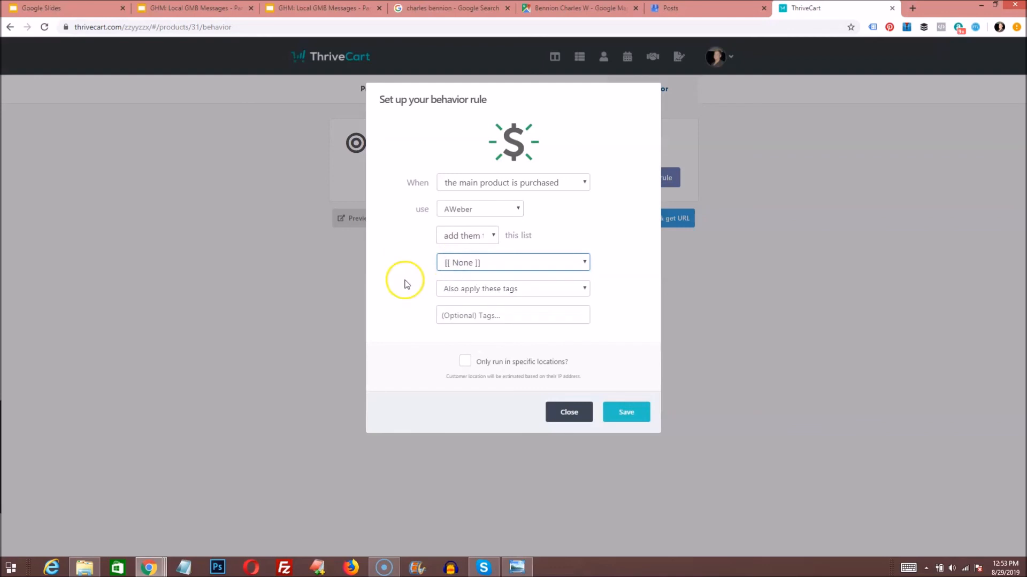
click(462, 315)
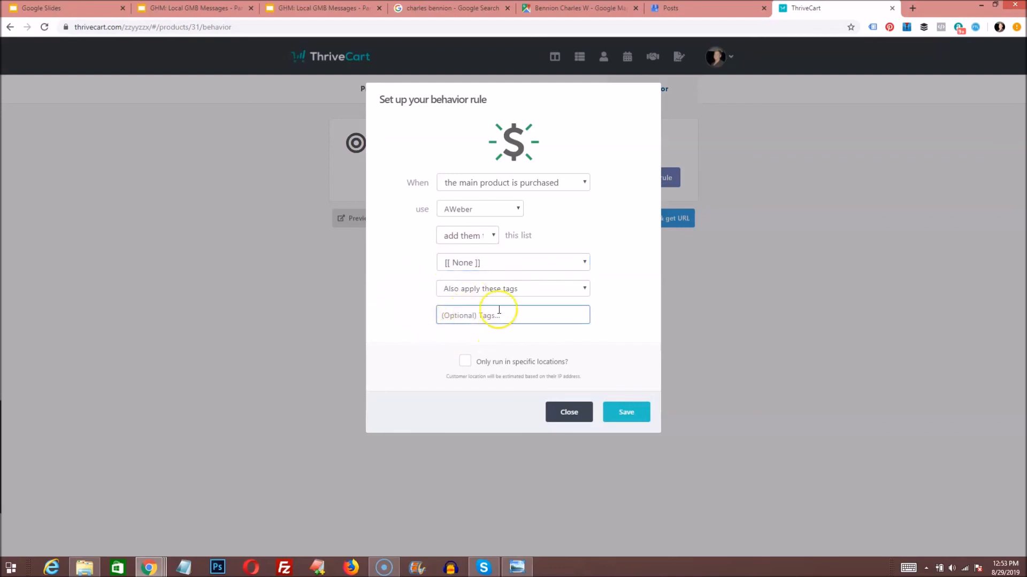
click(557, 415)
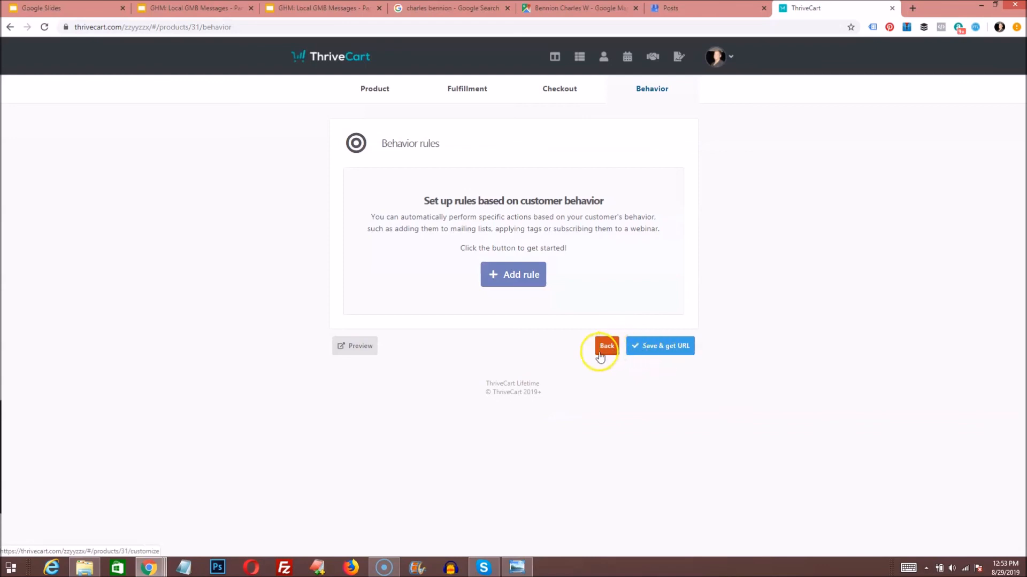
Step: Save the product and select its checkout URL ending google-messaging-posting-service
click(667, 347)
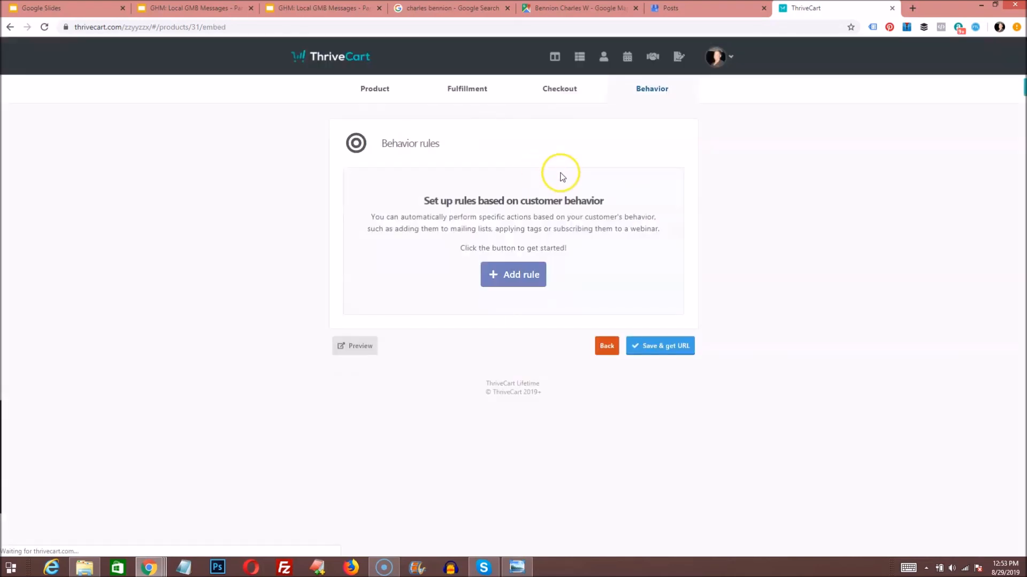
drag(639, 190, 309, 197)
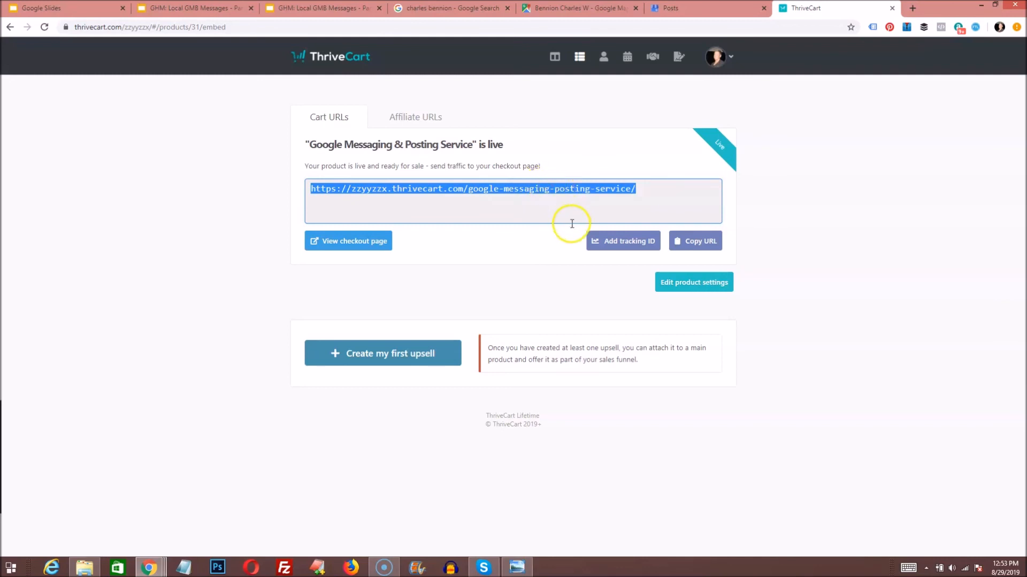
click(275, 261)
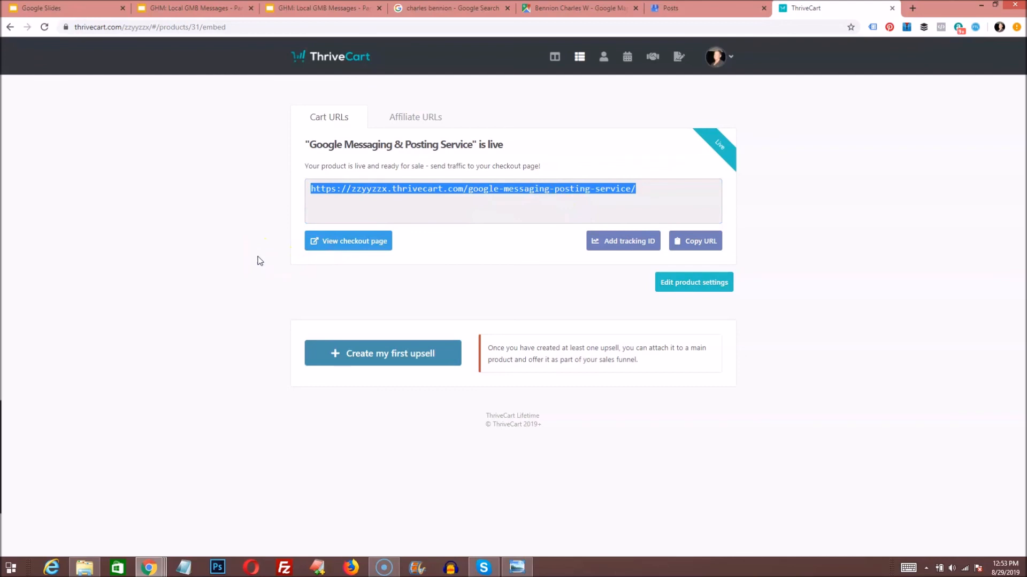